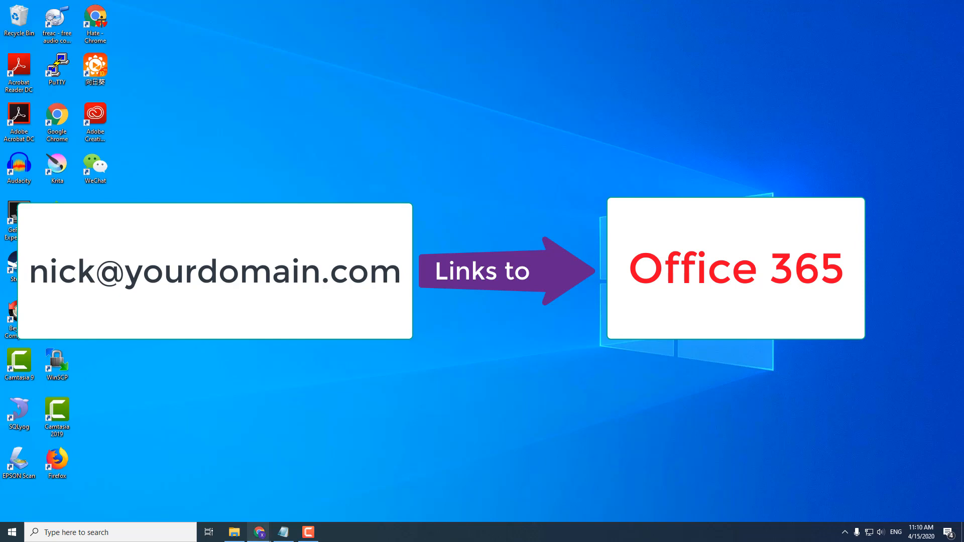
- Bring up the Chrome window showing the signed-out Office 365 Login page
{"action": "mouse_move", "coordinate": [257, 537]}
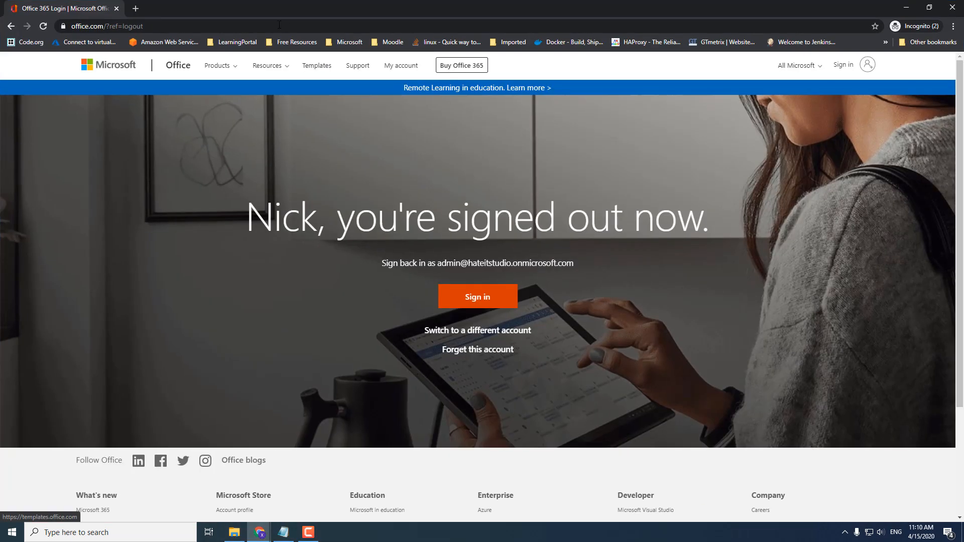
- Sign in at portal.office.com with the existing admin account and its password, staying signed in
{"action": "left_click", "coordinate": [278, 25]}
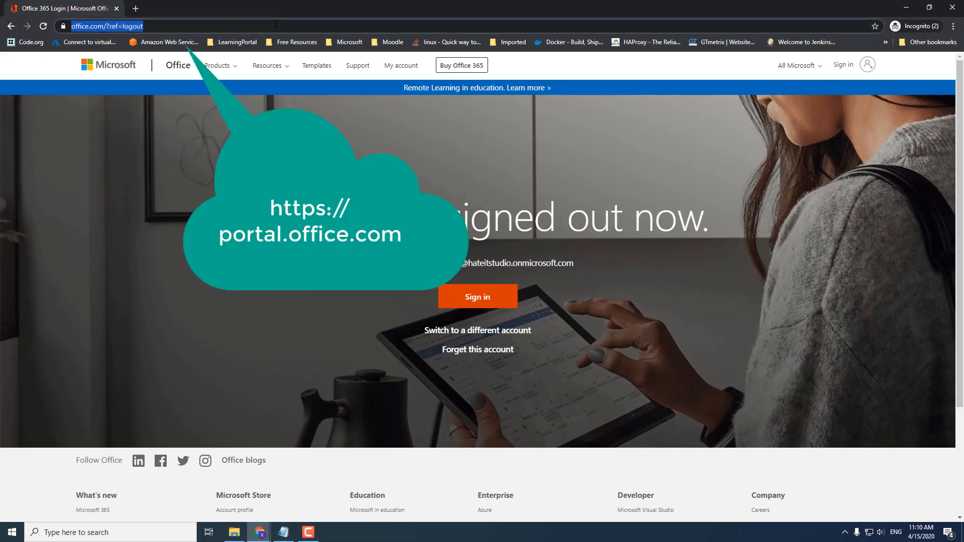
{"action": "type", "text": "portal.office.com"}
{"action": "key", "text": "Return"}
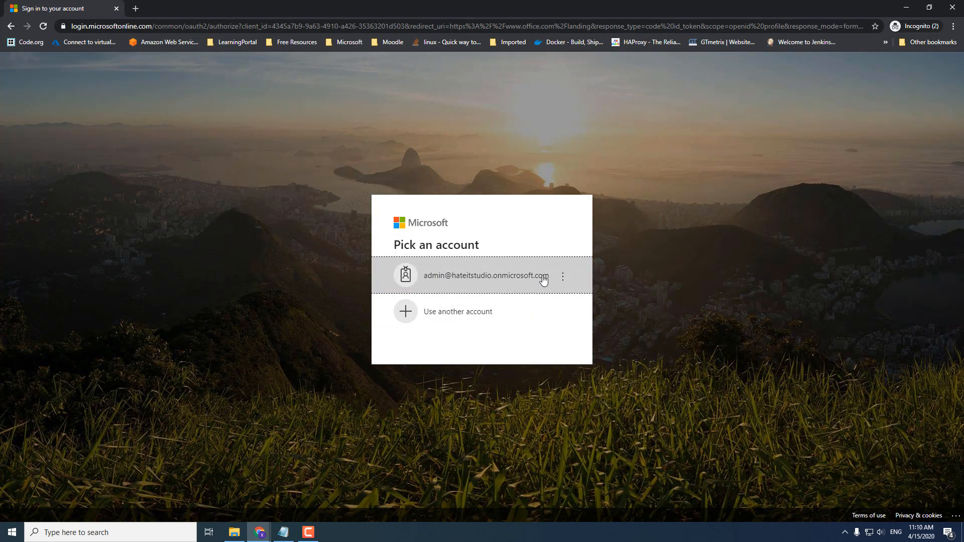
{"action": "left_click", "coordinate": [460, 283]}
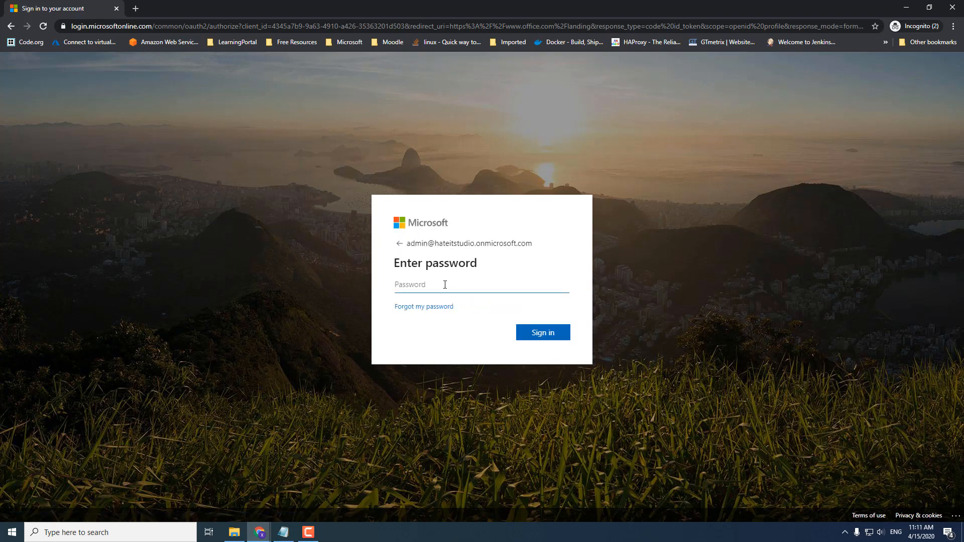
{"action": "type", "text": "••"}
{"action": "key", "text": "Return"}
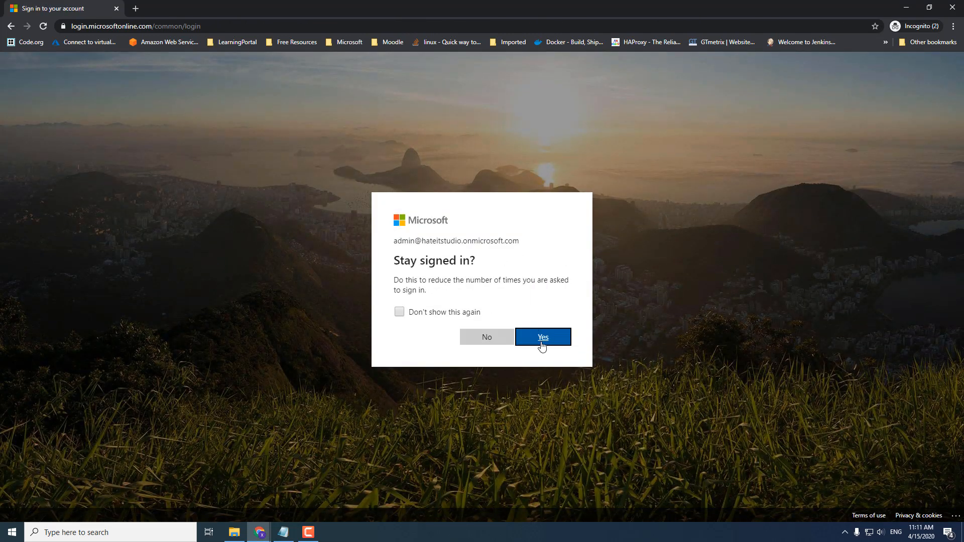
{"action": "left_click", "coordinate": [542, 345]}
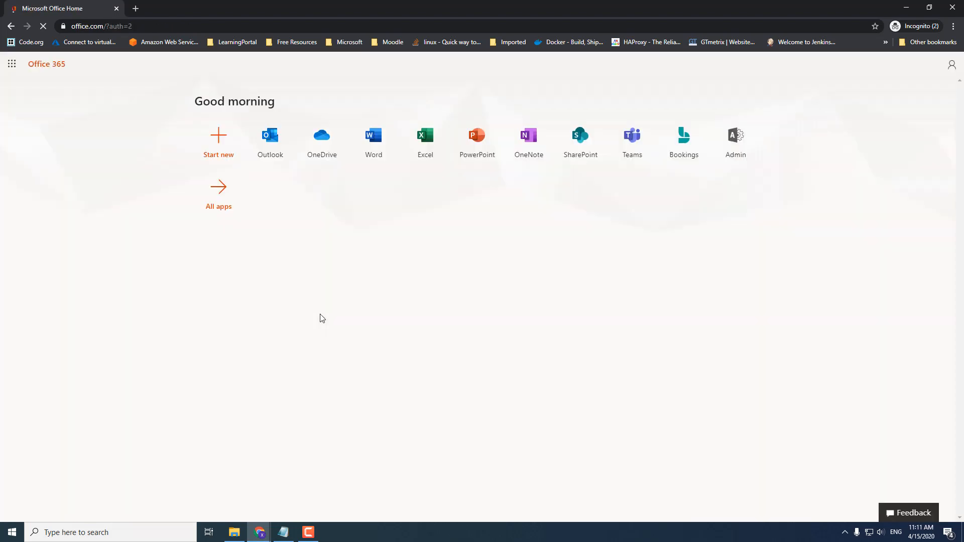
- Open the admin center's Settings > Domains page listing blizzardit.com as Incomplete setup
{"action": "left_click", "coordinate": [739, 145]}
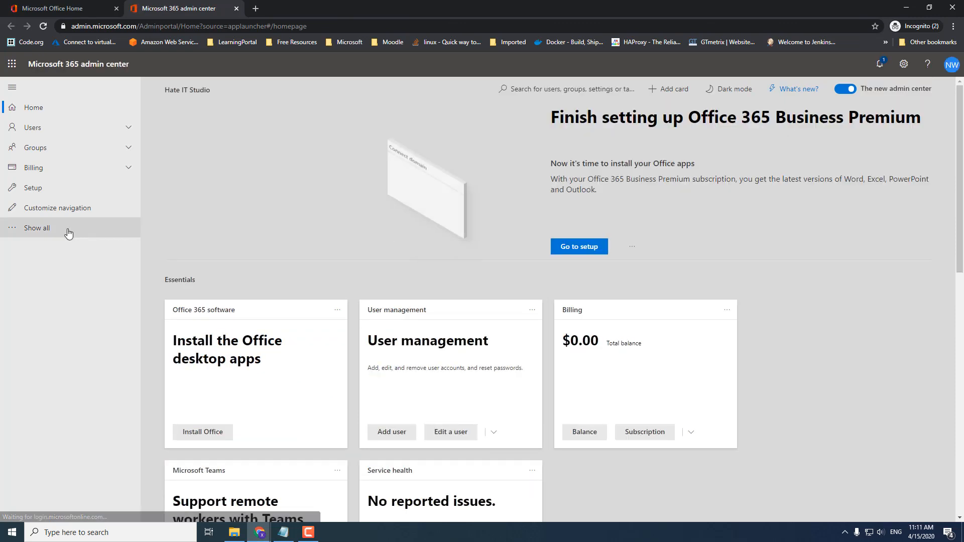
{"action": "left_click", "coordinate": [39, 231]}
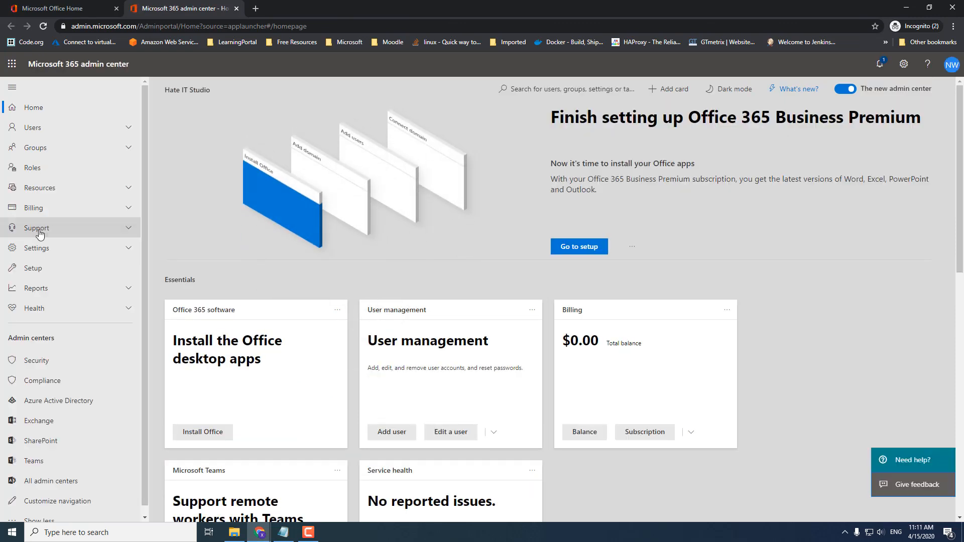
{"action": "left_click", "coordinate": [128, 249]}
{"action": "left_click", "coordinate": [35, 271]}
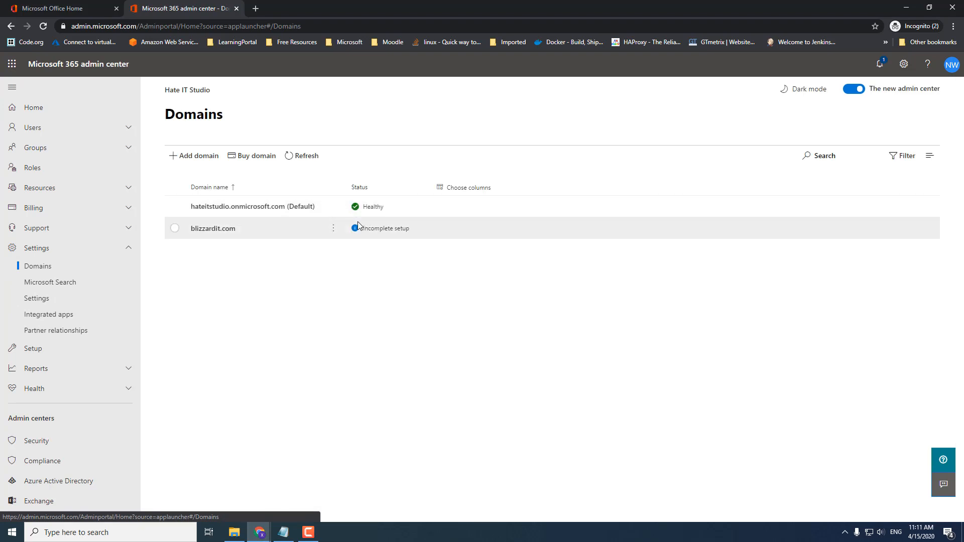
- Remove the blizzardit.com domain and dismiss the removal confirmation
{"action": "left_click", "coordinate": [333, 231]}
{"action": "left_click", "coordinate": [362, 262]}
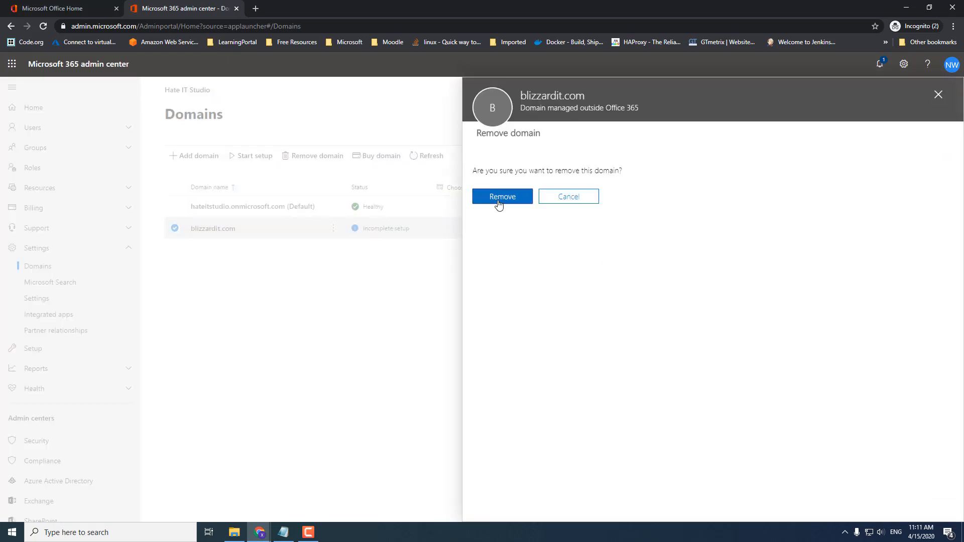
{"action": "left_click", "coordinate": [500, 198]}
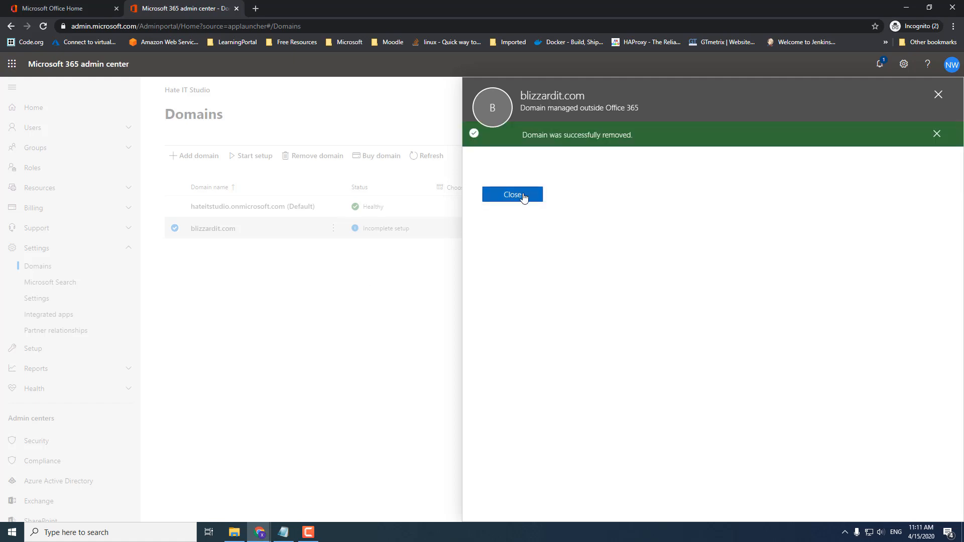
{"action": "left_click", "coordinate": [523, 198]}
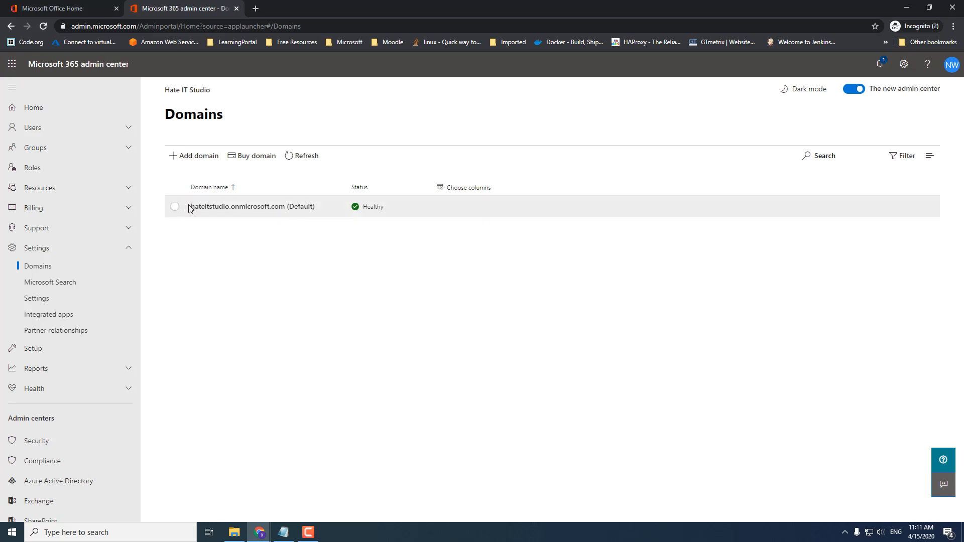
- Add blizzardit.com as a new domain to get its TXT verification record, and bring in the CheapDomains page
{"action": "left_click", "coordinate": [196, 160]}
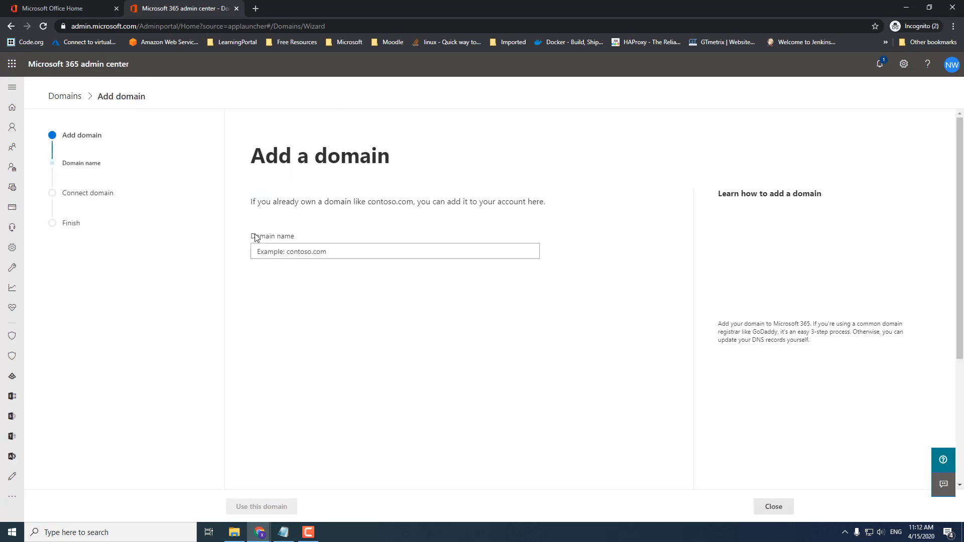
{"action": "left_click", "coordinate": [301, 255]}
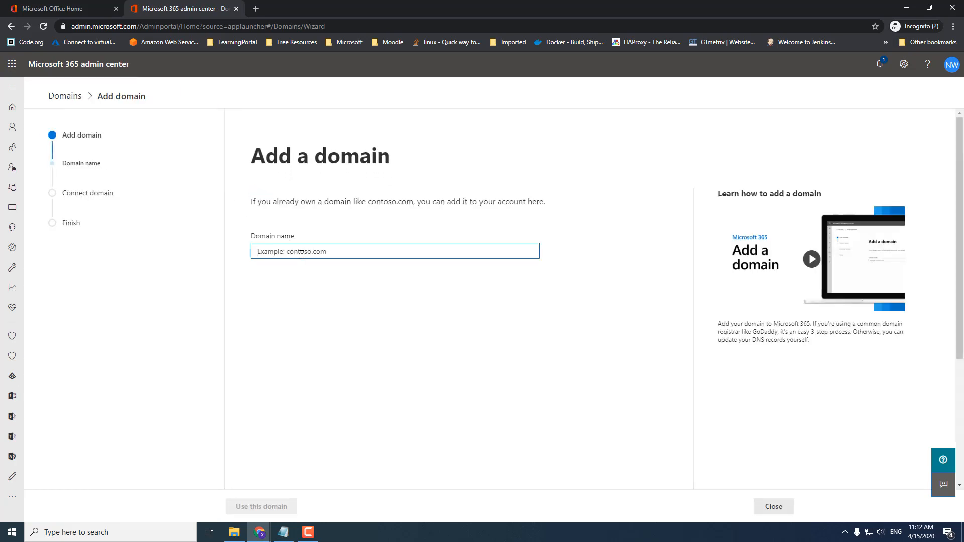
{"action": "type", "text": "blizz"}
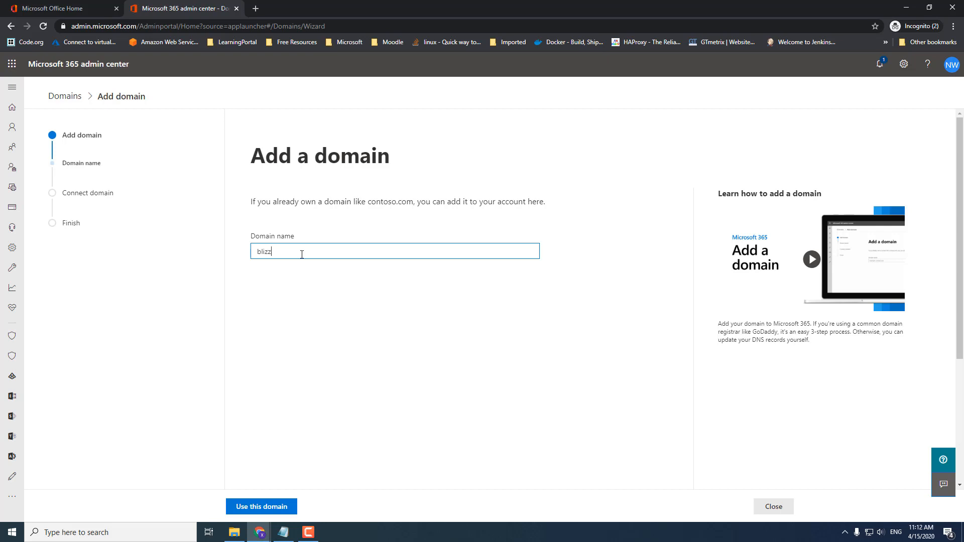
{"action": "type", "text": "ardit.com"}
{"action": "left_click", "coordinate": [264, 507]}
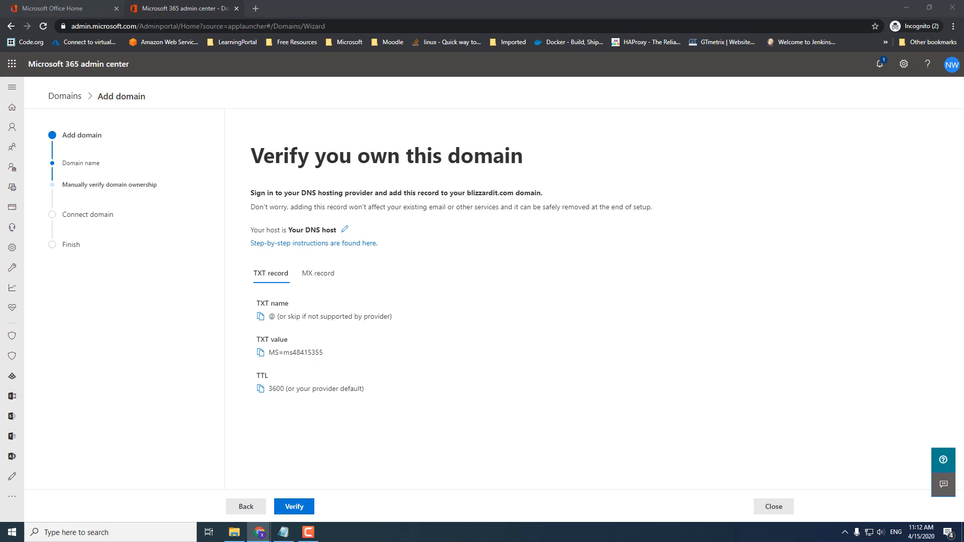
{"action": "left_click_drag", "start_coordinate": [963, 151], "coordinate": [286, 13]}
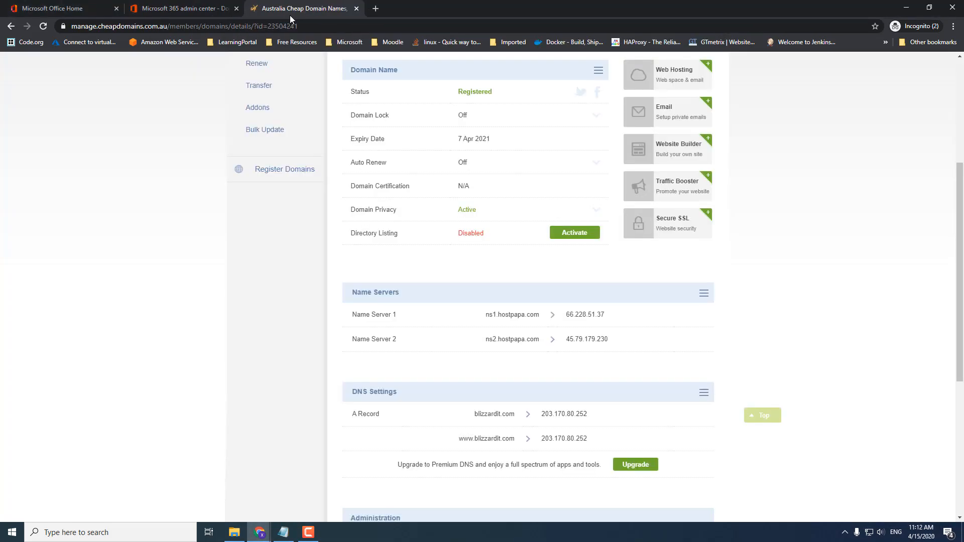
- Confirm blizzardit.com's name servers are ns1.hostpapa.com and ns2.hostpapa.com on CheapDomains, then bring in cPanel
{"action": "scroll", "coordinate": [280, 279], "scroll_direction": "up", "scroll_amount": 5}
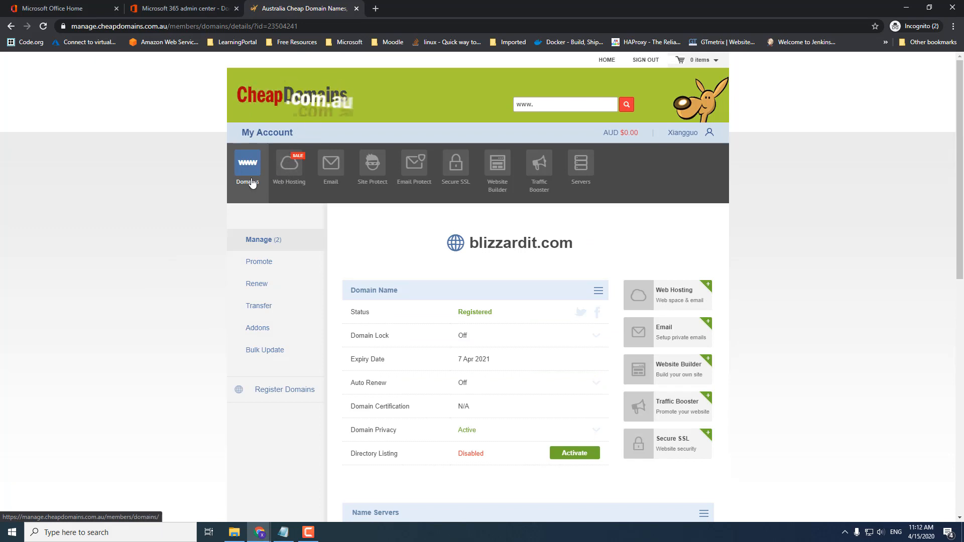
{"action": "left_click_drag", "start_coordinate": [592, 243], "coordinate": [473, 244]}
{"action": "left_click", "coordinate": [766, 260]}
{"action": "scroll", "coordinate": [412, 335], "scroll_direction": "down", "scroll_amount": 5}
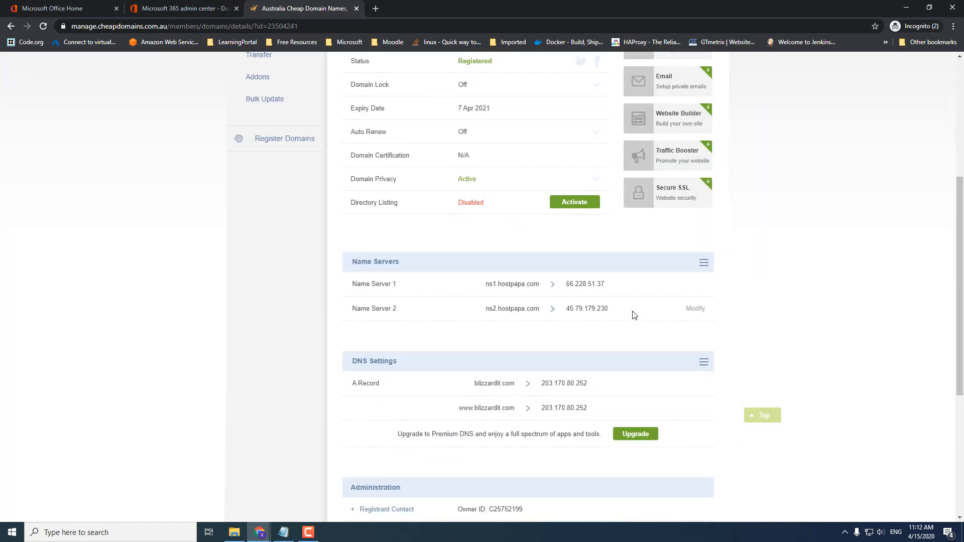
{"action": "left_click_drag", "start_coordinate": [634, 315], "coordinate": [353, 283]}
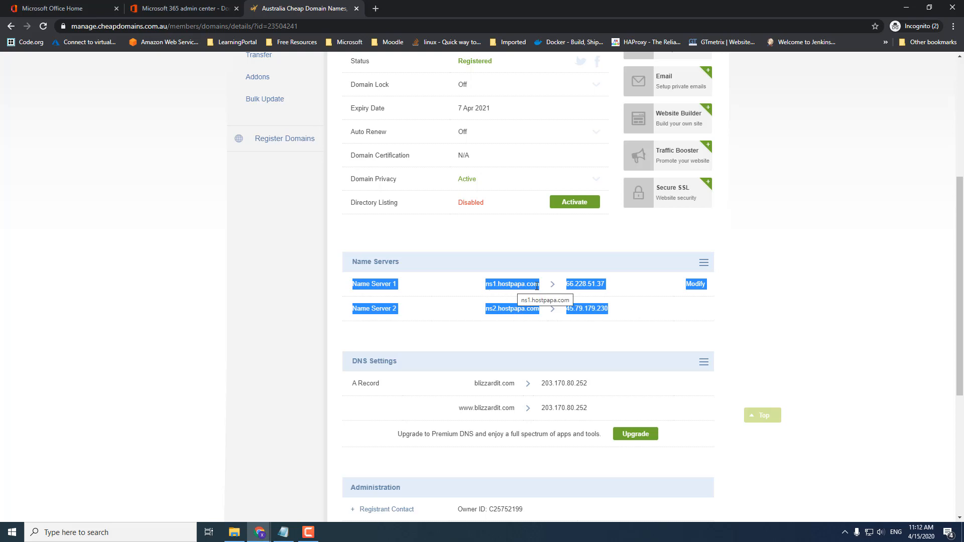
{"action": "left_click", "coordinate": [811, 288]}
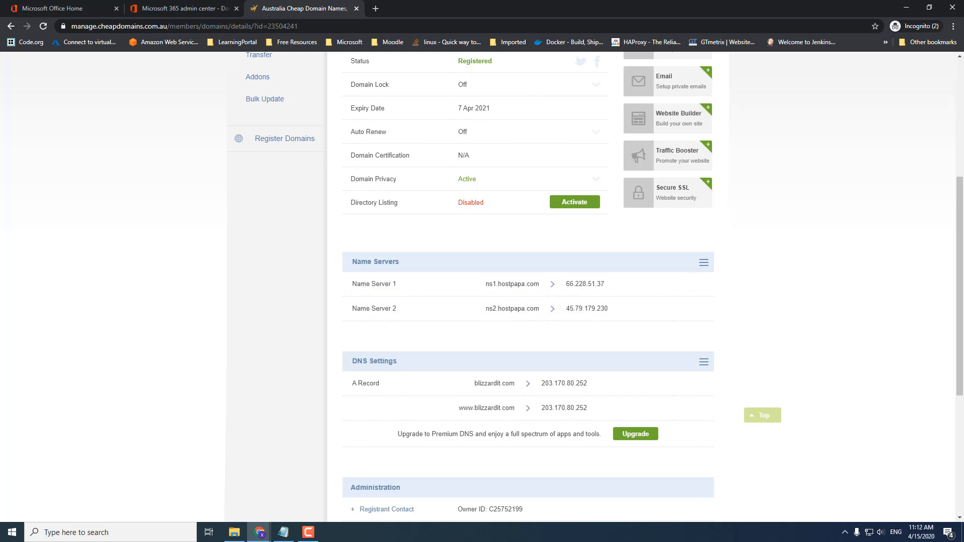
{"action": "left_click_drag", "start_coordinate": [963, 80], "coordinate": [412, 19]}
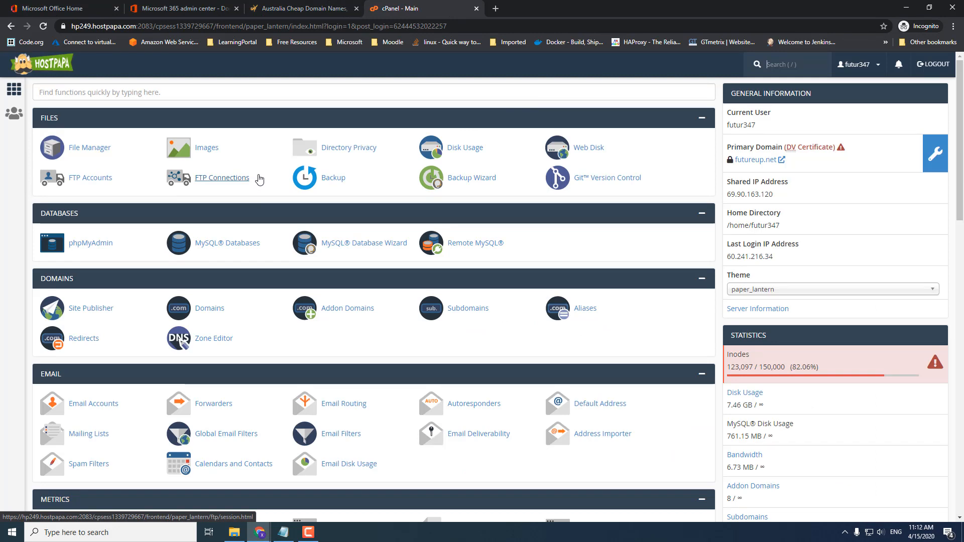
- Open blizzardit.com's records in the cPanel Zone Editor and start a new TXT record
{"action": "left_click", "coordinate": [290, 346]}
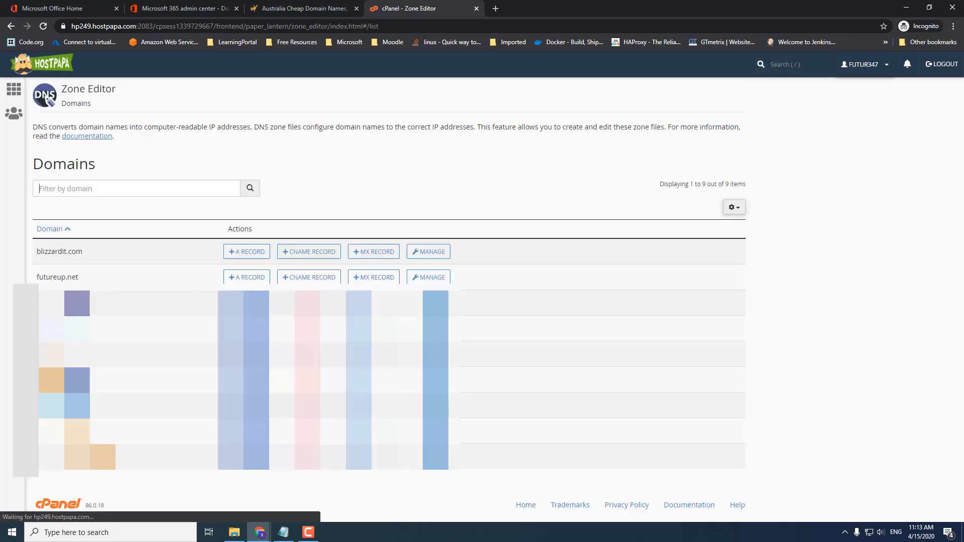
{"action": "left_click_drag", "start_coordinate": [140, 95], "coordinate": [63, 90]}
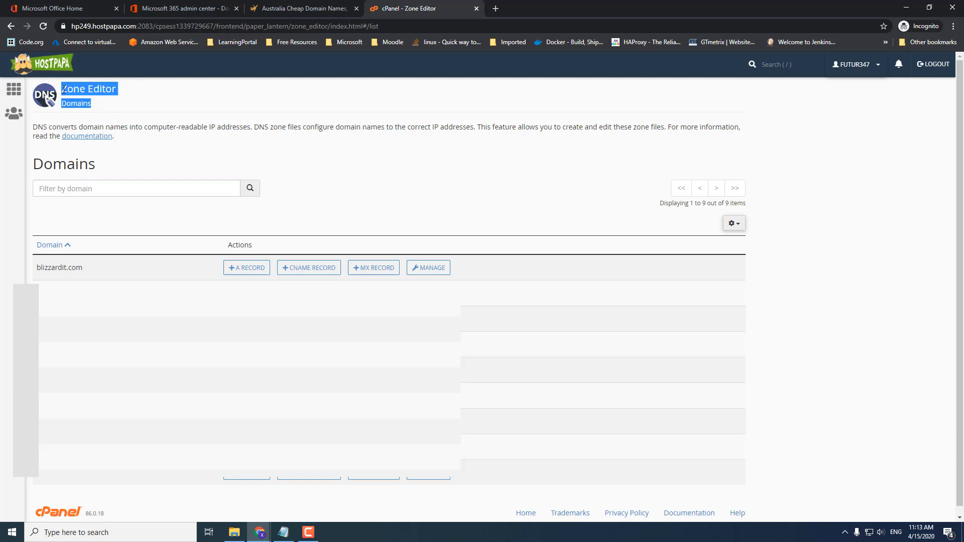
{"action": "left_click", "coordinate": [253, 101]}
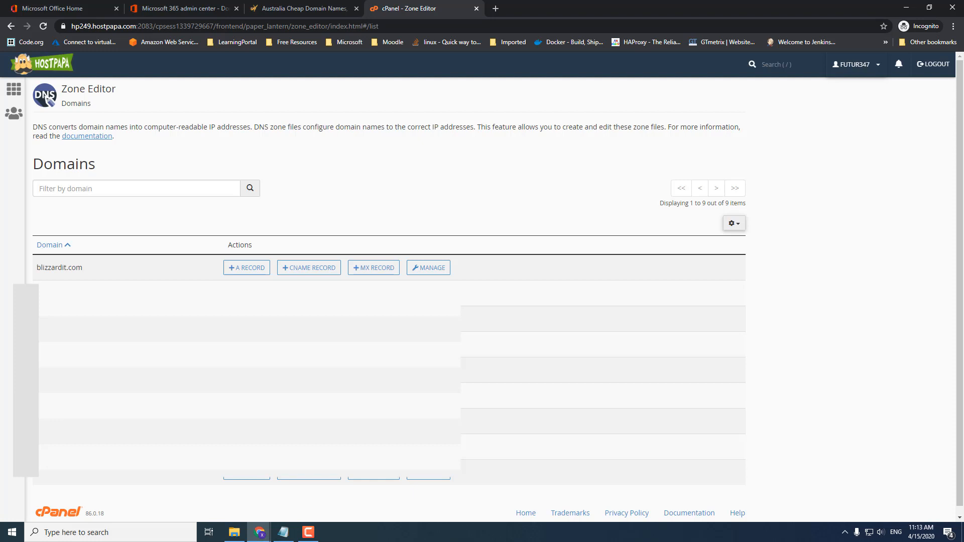
{"action": "left_click_drag", "start_coordinate": [35, 269], "coordinate": [88, 271]}
{"action": "left_click", "coordinate": [155, 268]}
{"action": "left_click", "coordinate": [428, 268]}
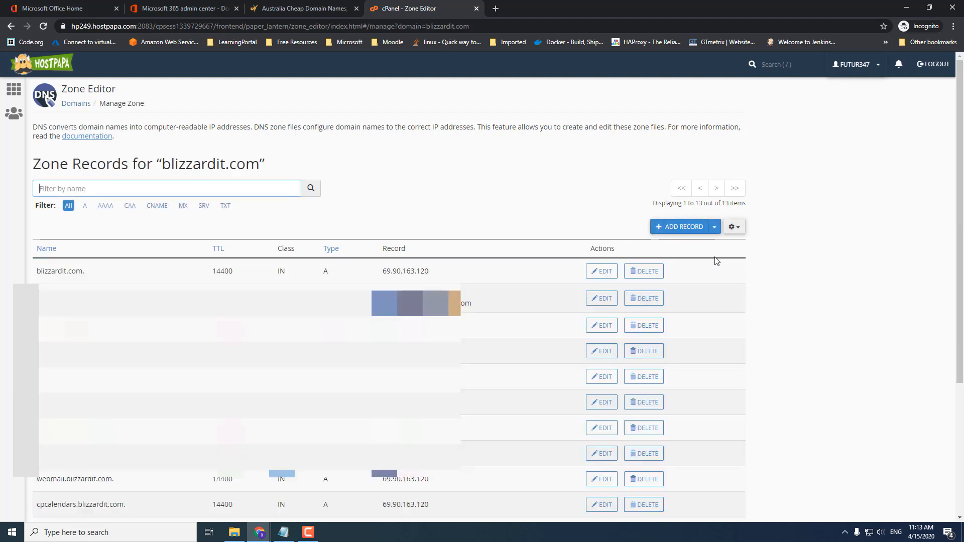
{"action": "left_click", "coordinate": [714, 228]}
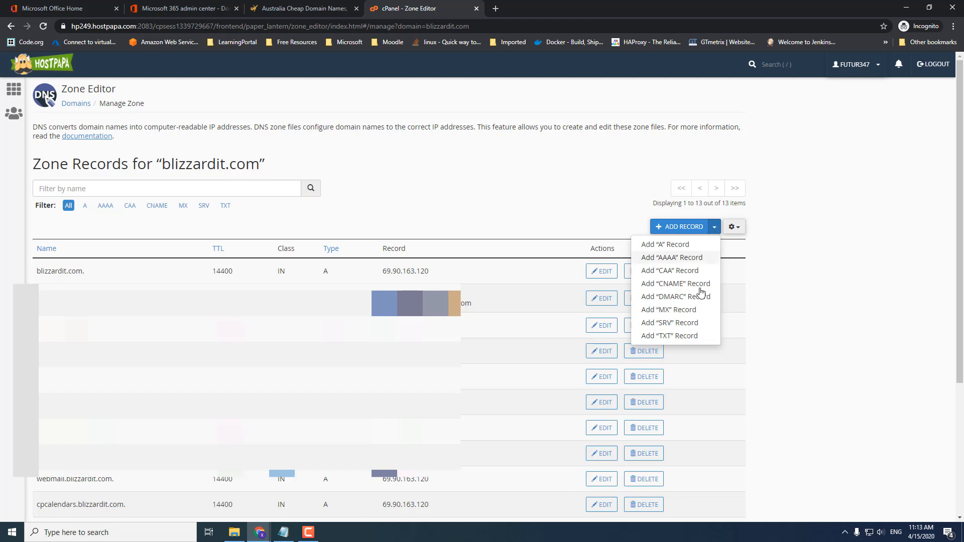
{"action": "left_click", "coordinate": [678, 337]}
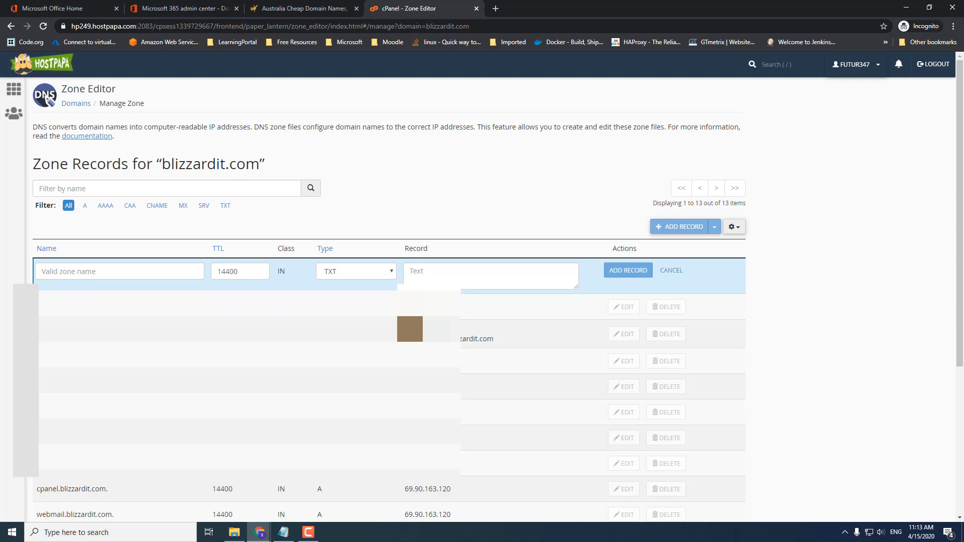
- Copy Microsoft's MS=ms48415355 verification value into the new TXT record's text field
{"action": "left_click", "coordinate": [179, 10]}
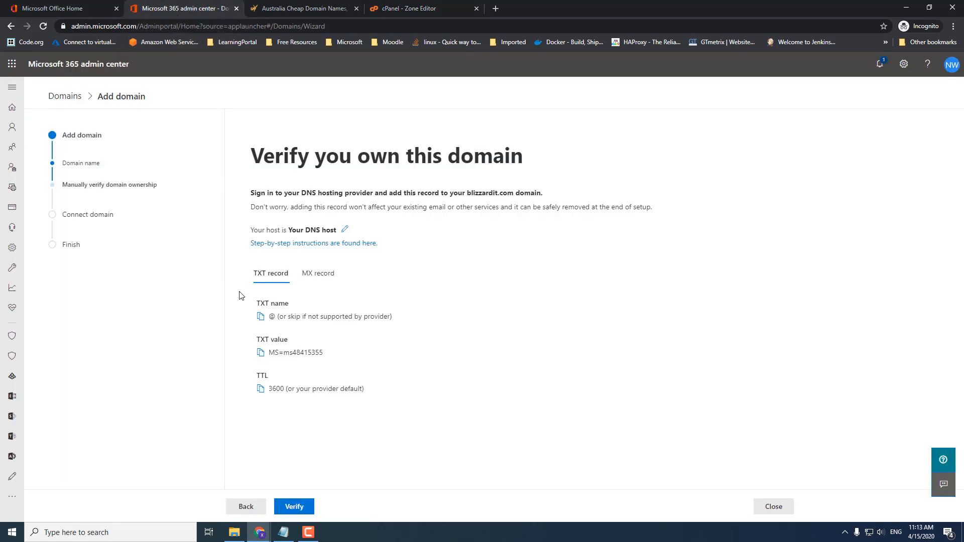
{"action": "left_click", "coordinate": [260, 353]}
{"action": "left_click", "coordinate": [407, 9]}
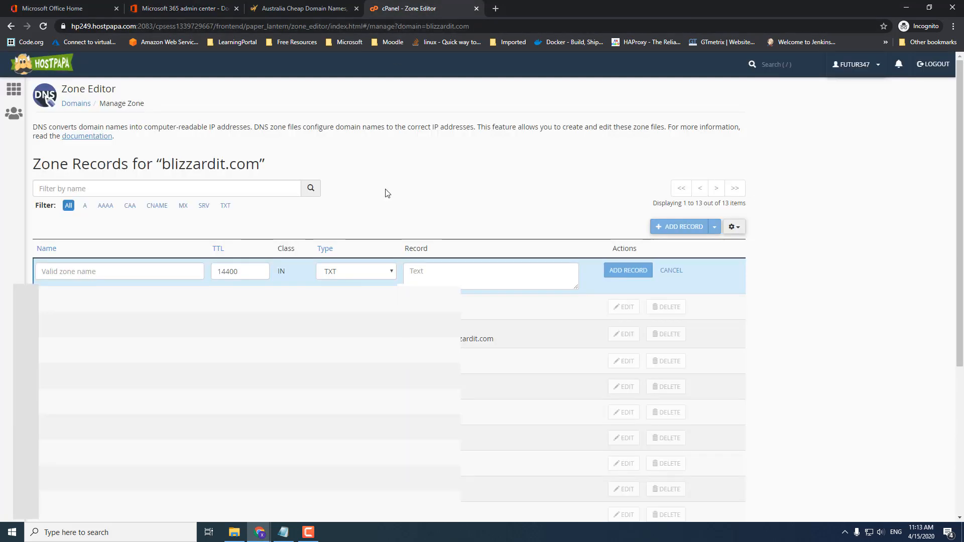
{"action": "left_click", "coordinate": [429, 276]}
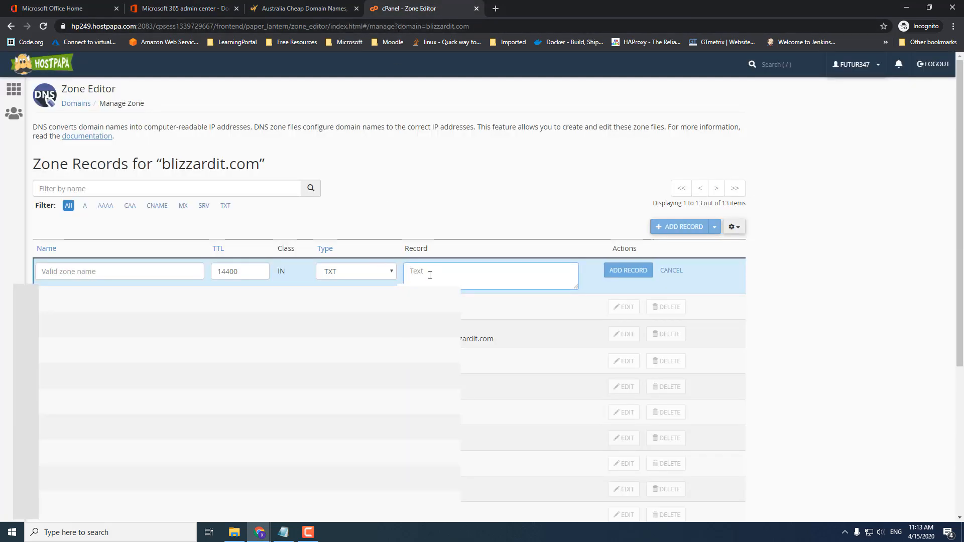
{"action": "key", "text": "ctrl+v"}
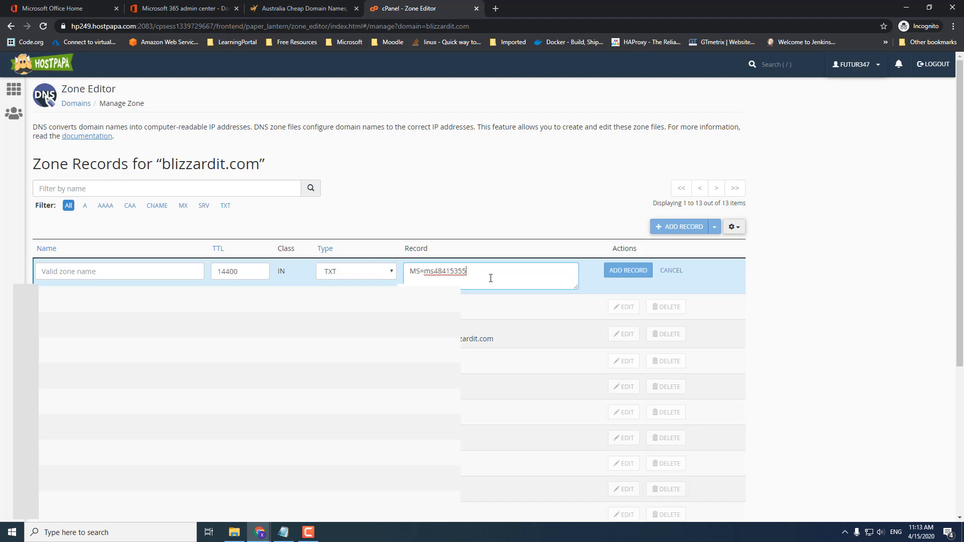
- Give the TXT record TTL 3600 and name blizzardit.com, save it, and return to Microsoft 365
{"action": "left_click_drag", "start_coordinate": [255, 275], "coordinate": [191, 274]}
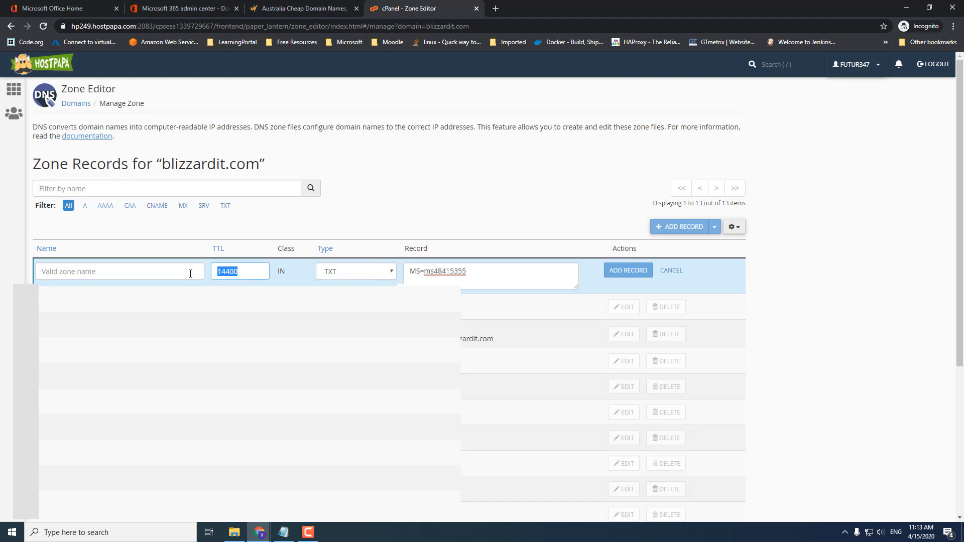
{"action": "type", "text": "3600"}
{"action": "left_click", "coordinate": [189, 272]}
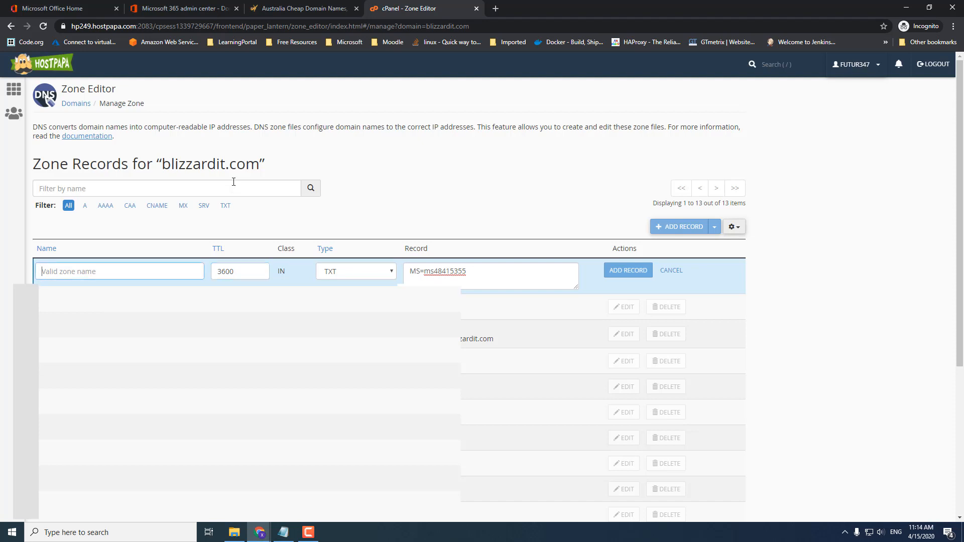
{"action": "left_click_drag", "start_coordinate": [259, 166], "coordinate": [164, 167]}
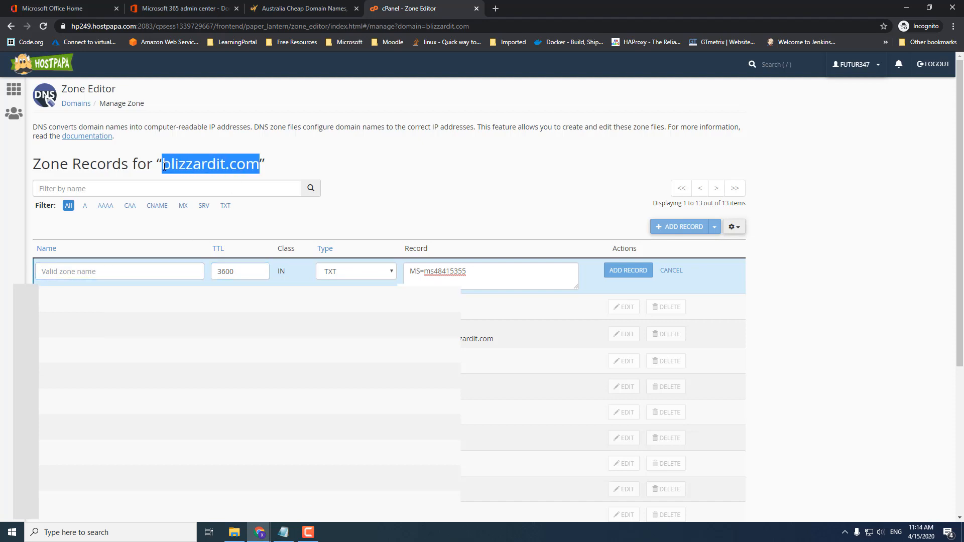
{"action": "left_click", "coordinate": [181, 273]}
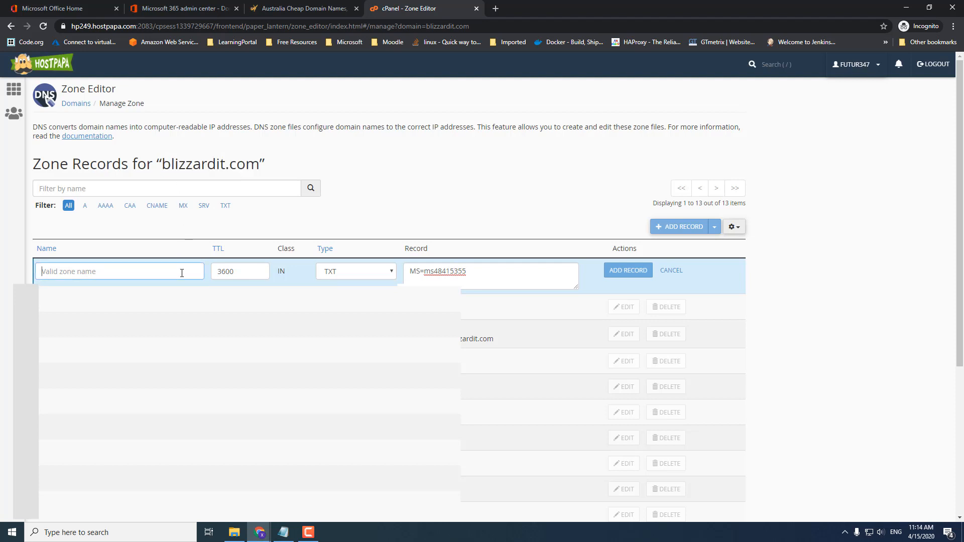
{"action": "key", "text": "ctrl+v"}
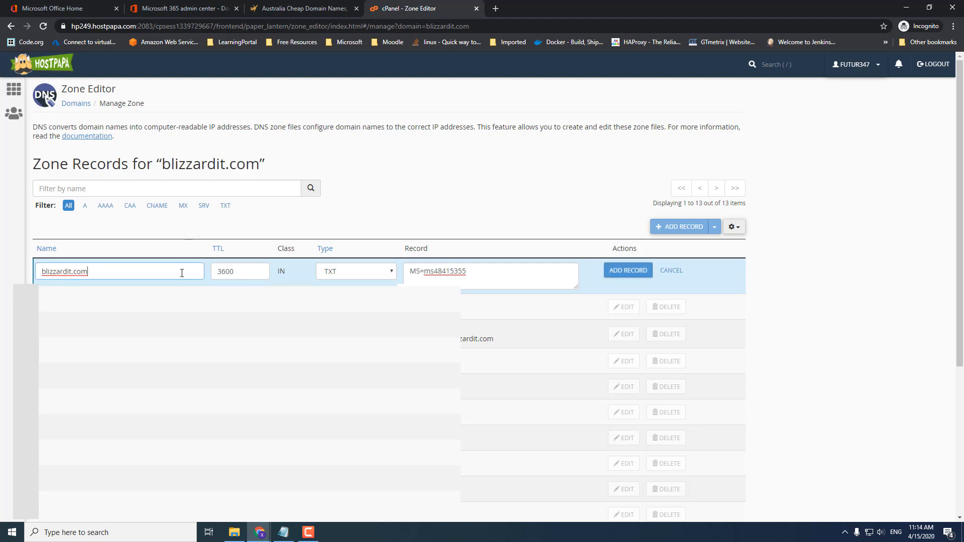
{"action": "left_click", "coordinate": [628, 271]}
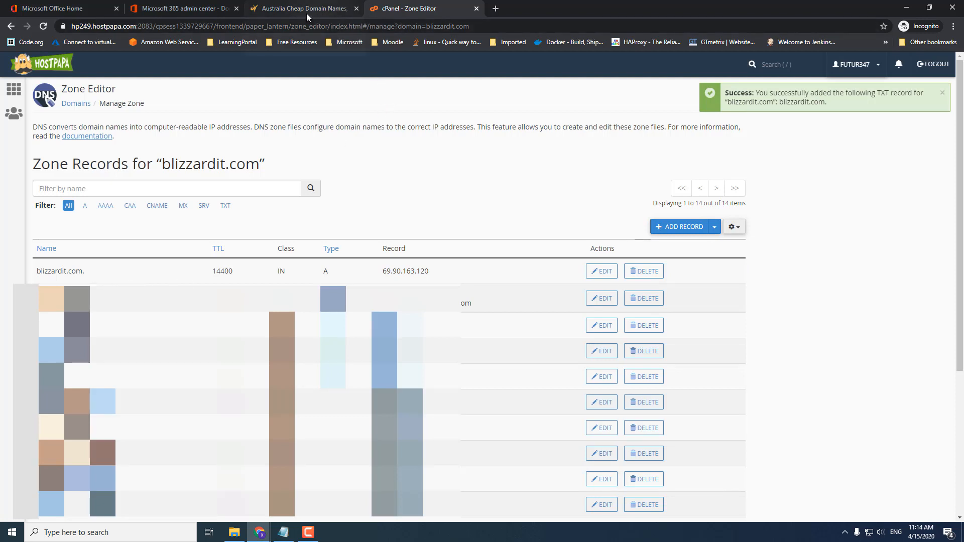
{"action": "left_click", "coordinate": [187, 9]}
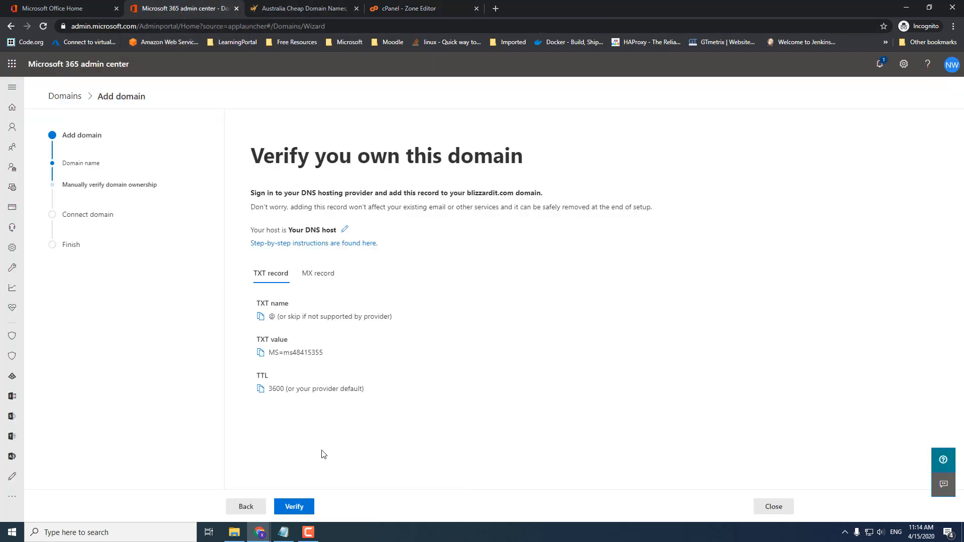
- Verify blizzardit.com via the TXT record, then close the wizard at the Add DNS records step
{"action": "left_click_drag", "start_coordinate": [318, 389], "coordinate": [323, 389]}
{"action": "left_click", "coordinate": [295, 508]}
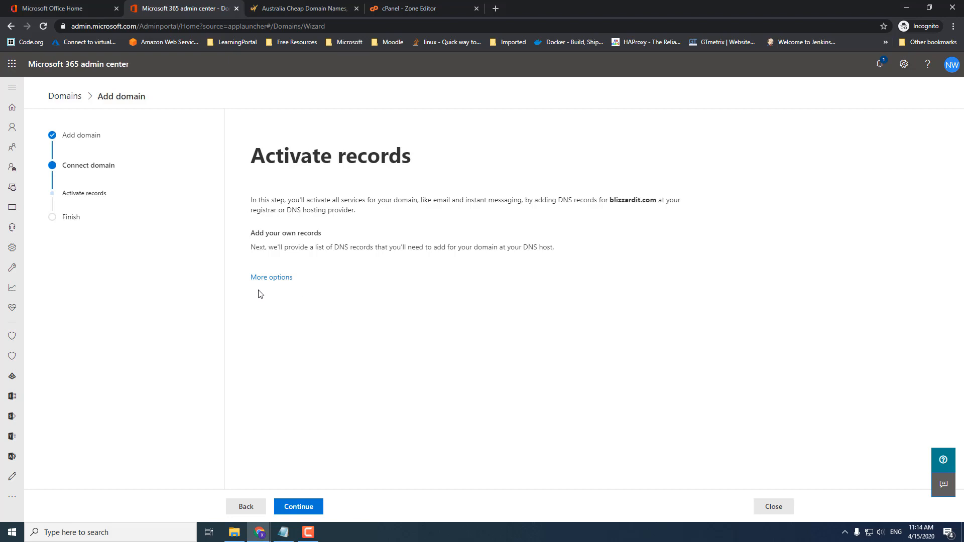
{"action": "left_click", "coordinate": [311, 508]}
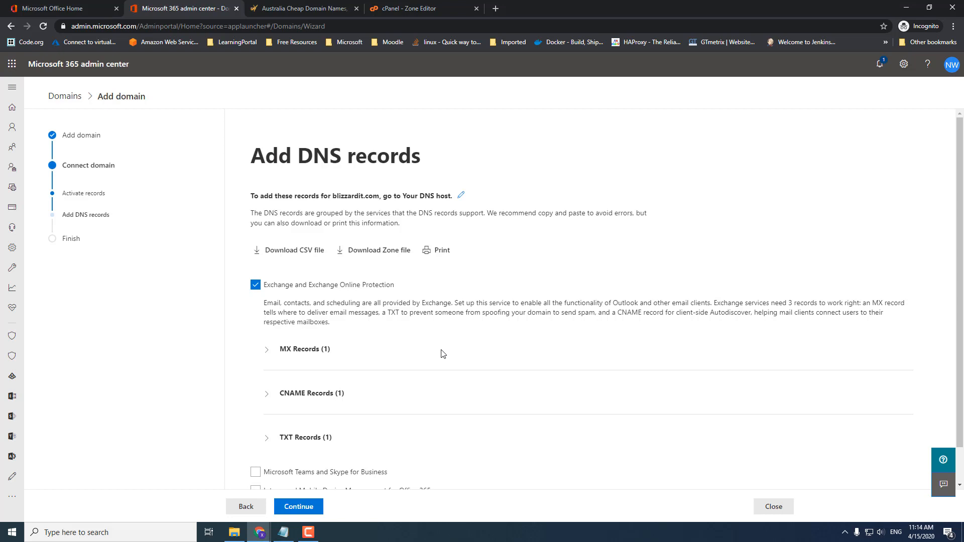
{"action": "scroll", "coordinate": [443, 354], "scroll_direction": "down", "scroll_amount": 1}
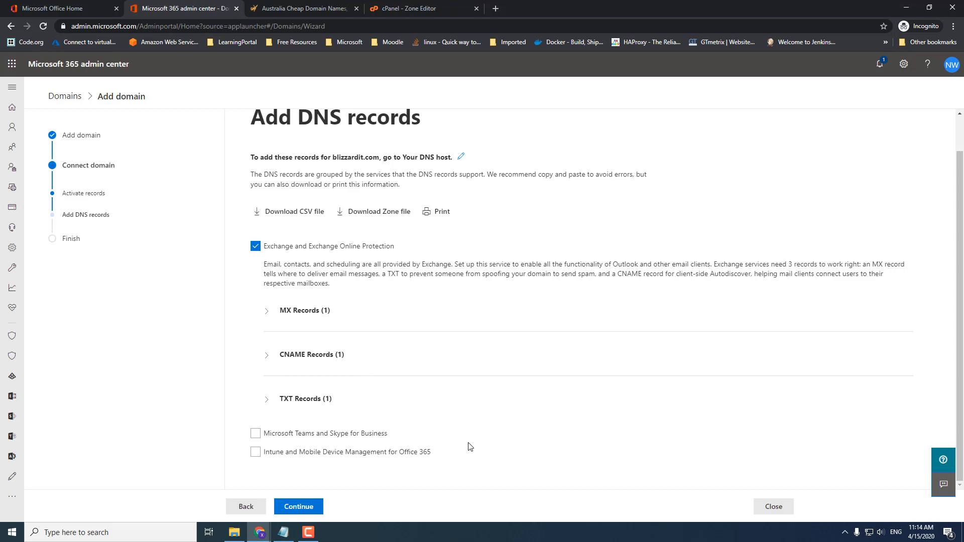
{"action": "left_click", "coordinate": [776, 508]}
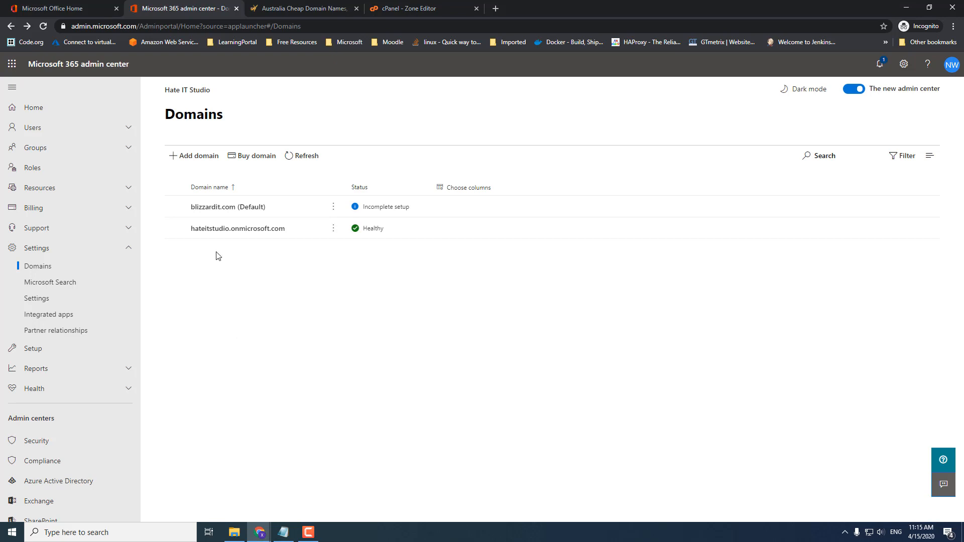
{"action": "left_click", "coordinate": [125, 129]}
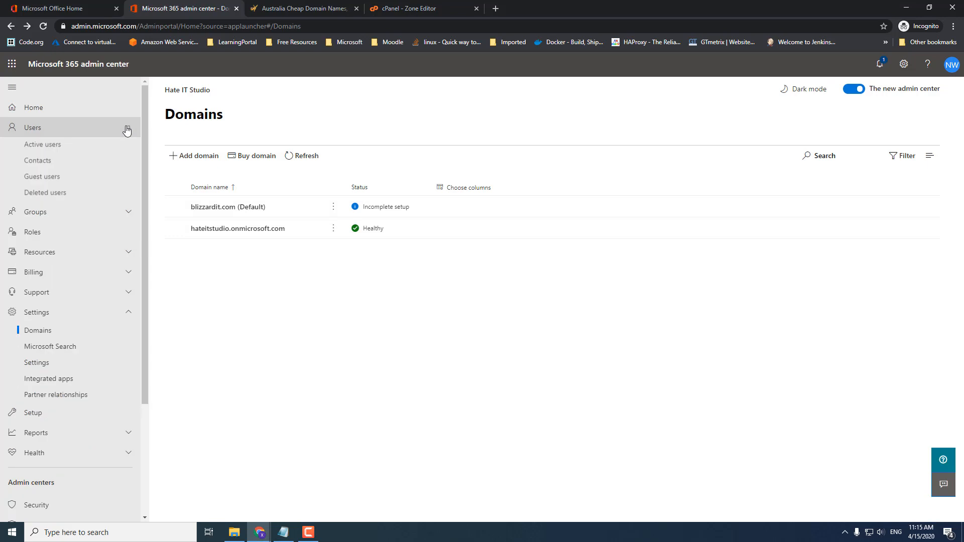
- Start a new active user, entering the first, last and display names and the username
{"action": "left_click", "coordinate": [54, 146]}
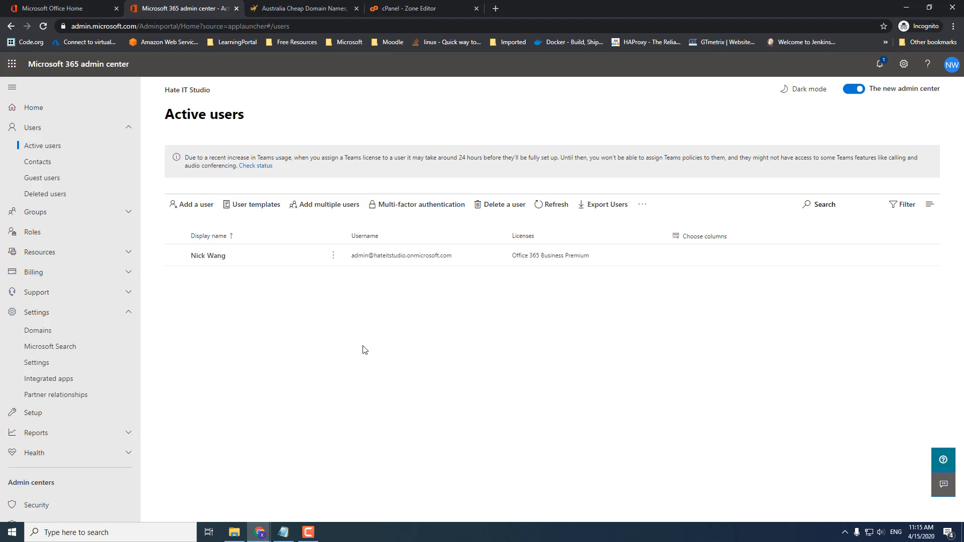
{"action": "left_click", "coordinate": [196, 210]}
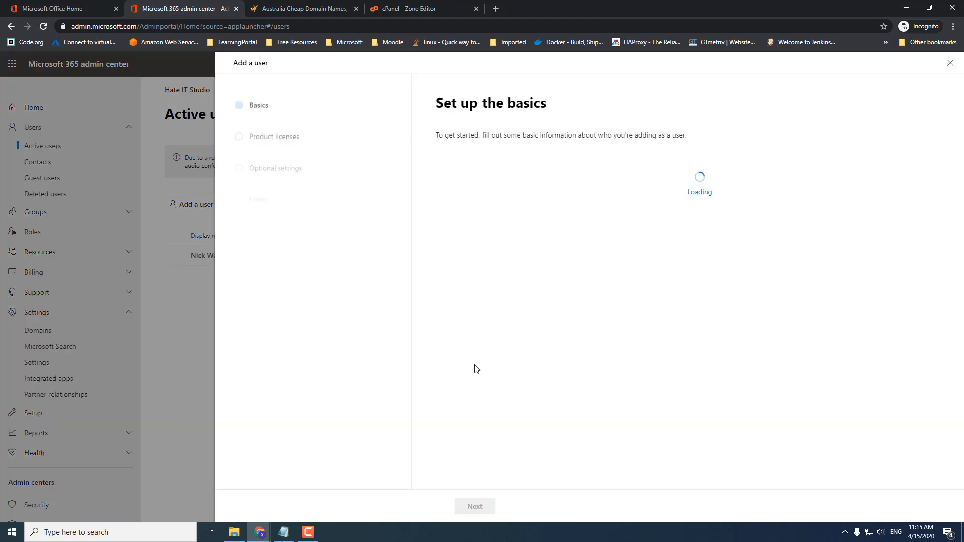
{"action": "left_click", "coordinate": [513, 183]}
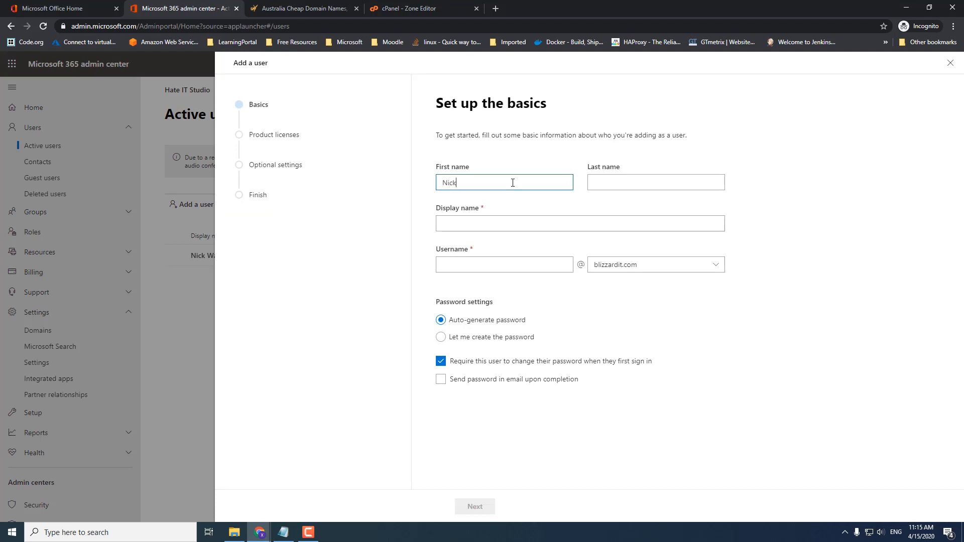
{"action": "key", "text": "Tab"}
{"action": "type", "text": "Wang"}
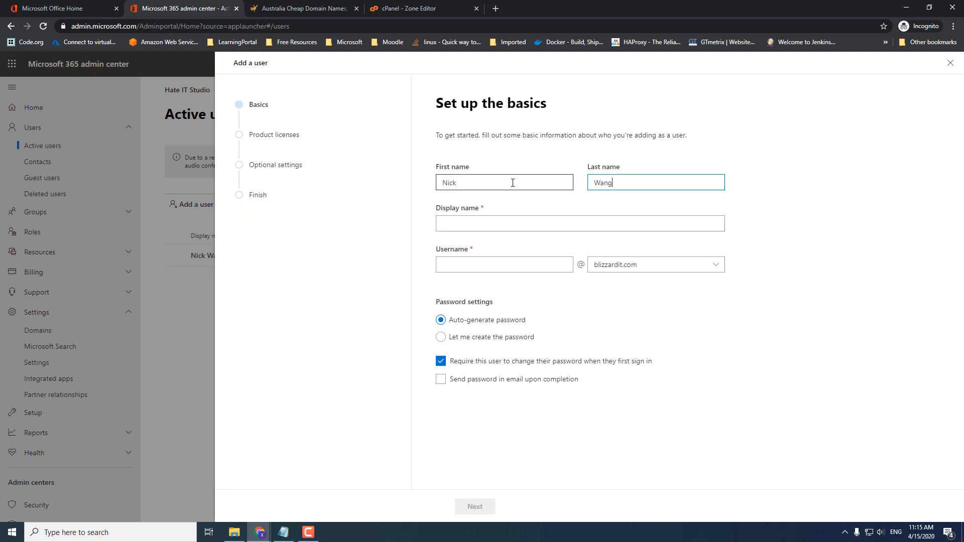
{"action": "left_click", "coordinate": [496, 223]}
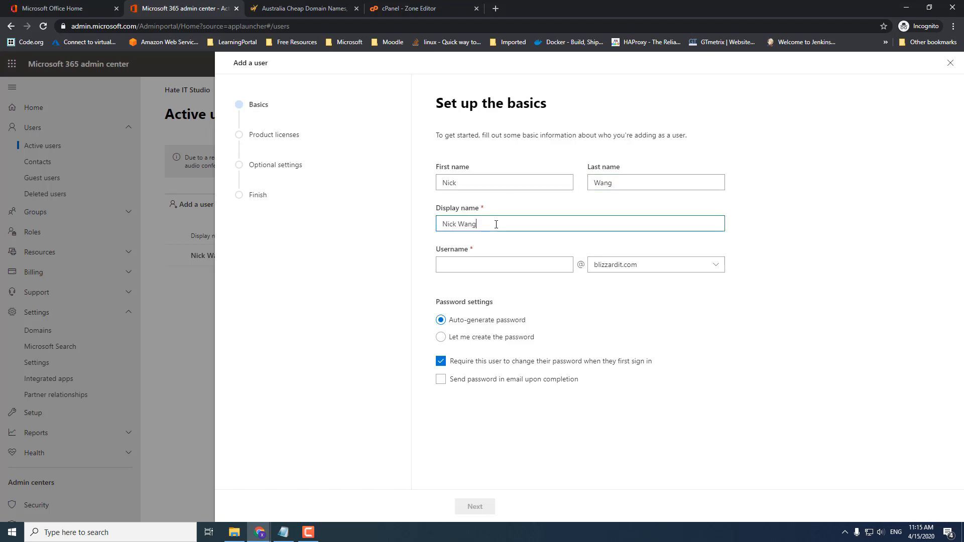
{"action": "left_click", "coordinate": [538, 265]}
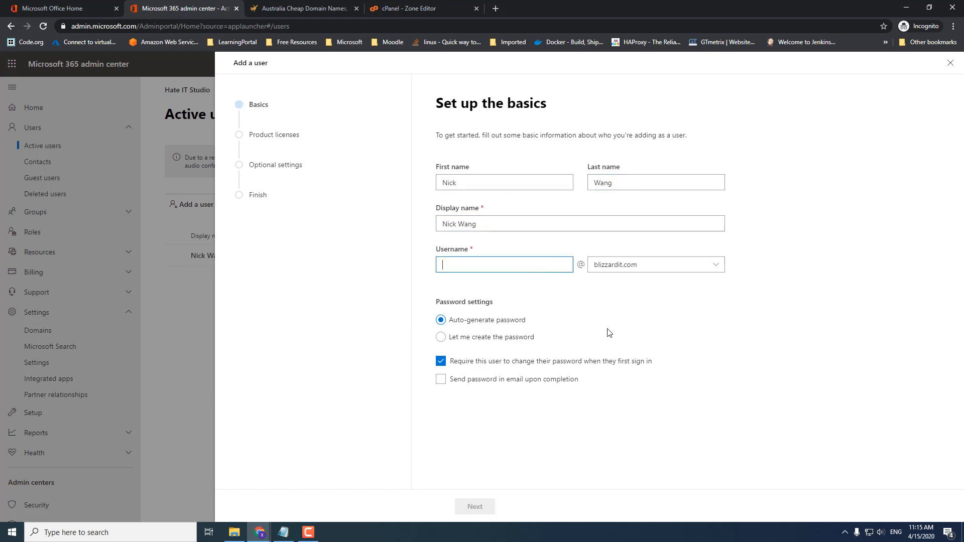
{"action": "type", "text": "nick"}
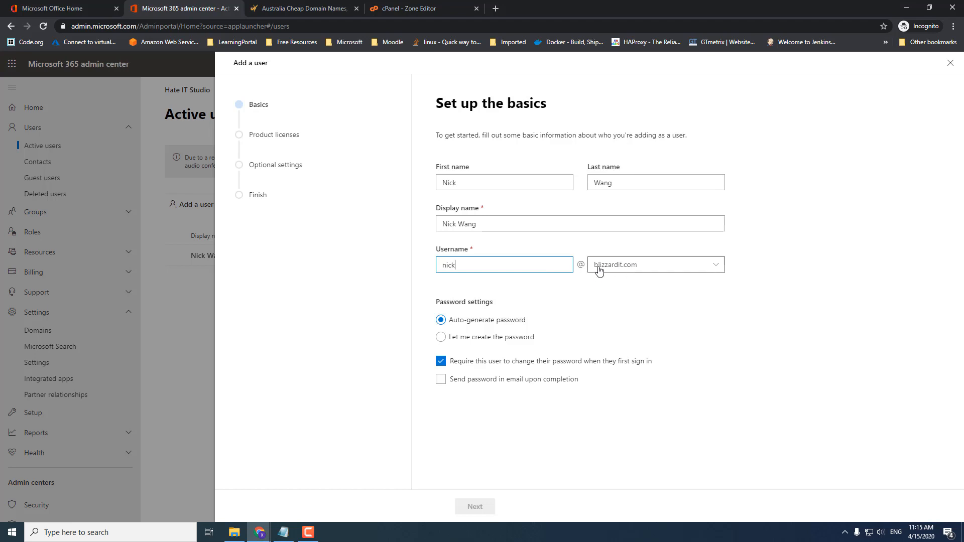
- Keep the username on blizzardit.com, skip the forced password change, and email the password to the user's address
{"action": "left_click", "coordinate": [670, 266]}
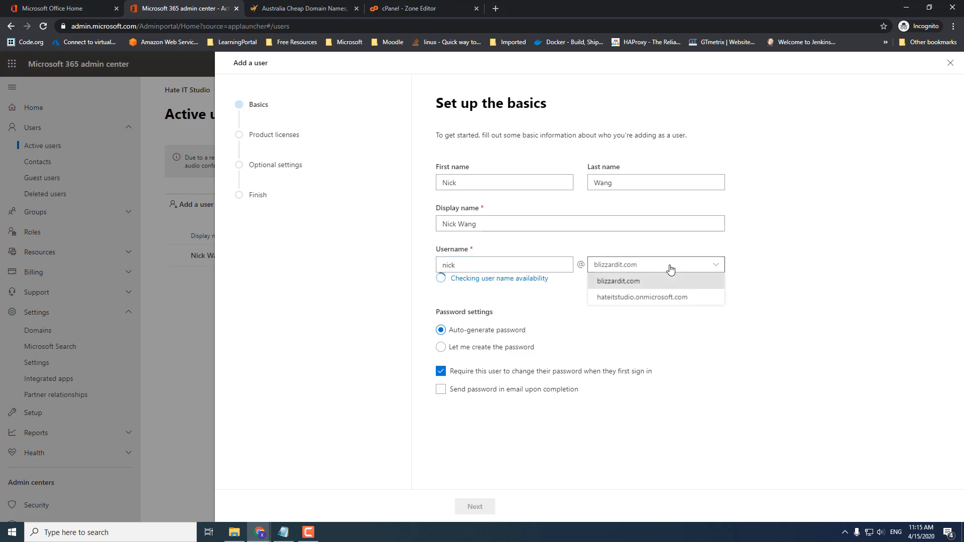
{"action": "left_click", "coordinate": [620, 281]}
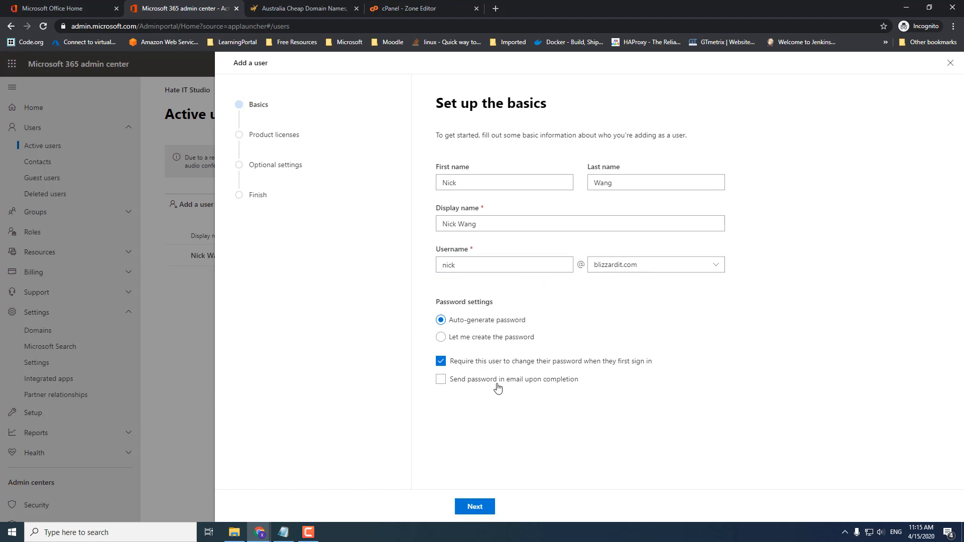
{"action": "left_click", "coordinate": [441, 361]}
{"action": "left_click", "coordinate": [441, 380]}
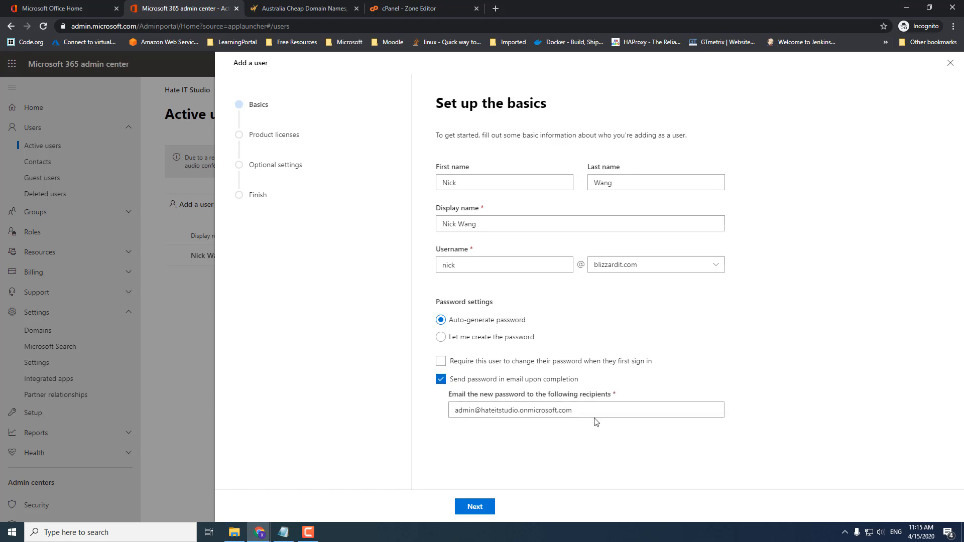
{"action": "left_click_drag", "start_coordinate": [591, 412], "coordinate": [355, 416]}
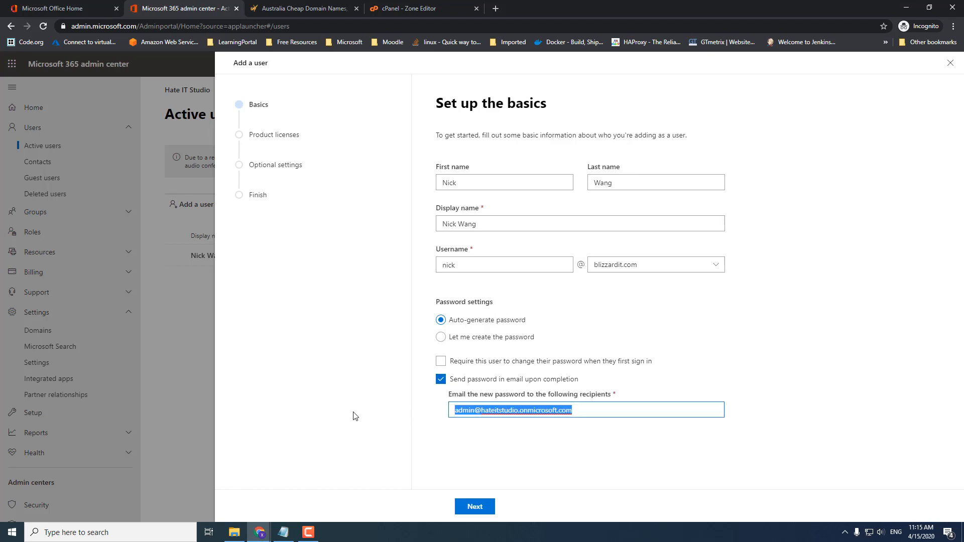
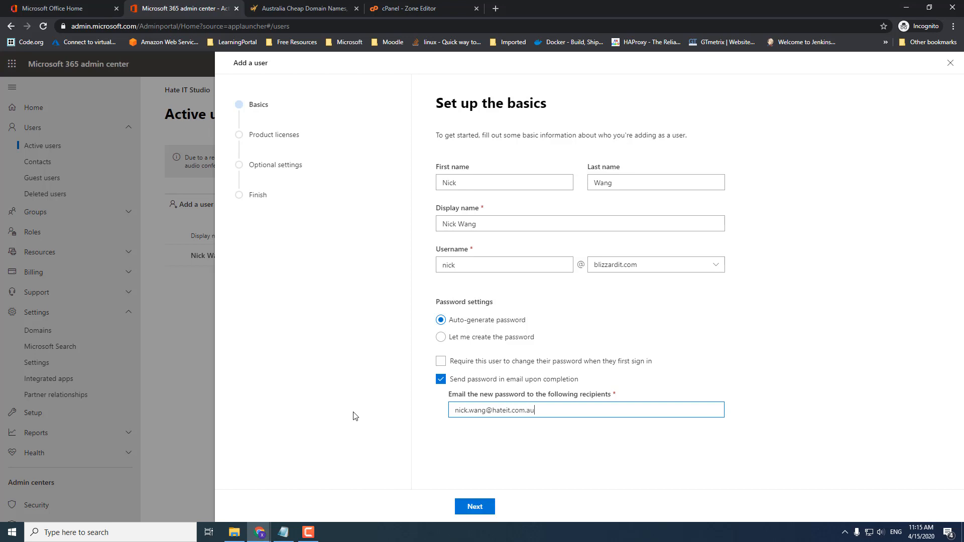
- Assign Office 365 Business Premium, skip optional settings, and finish adding the new blizzardit.com user
{"action": "left_click", "coordinate": [475, 507]}
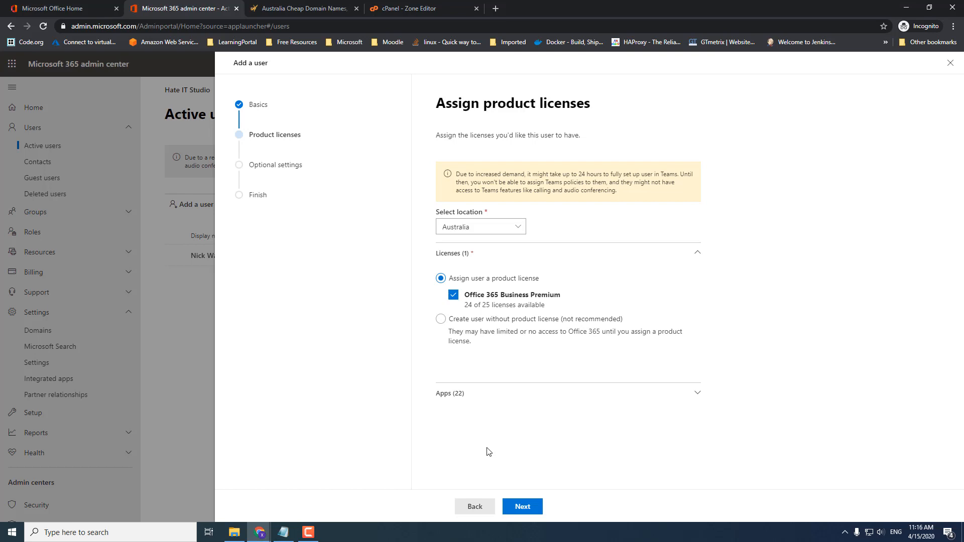
{"action": "left_click", "coordinate": [523, 507]}
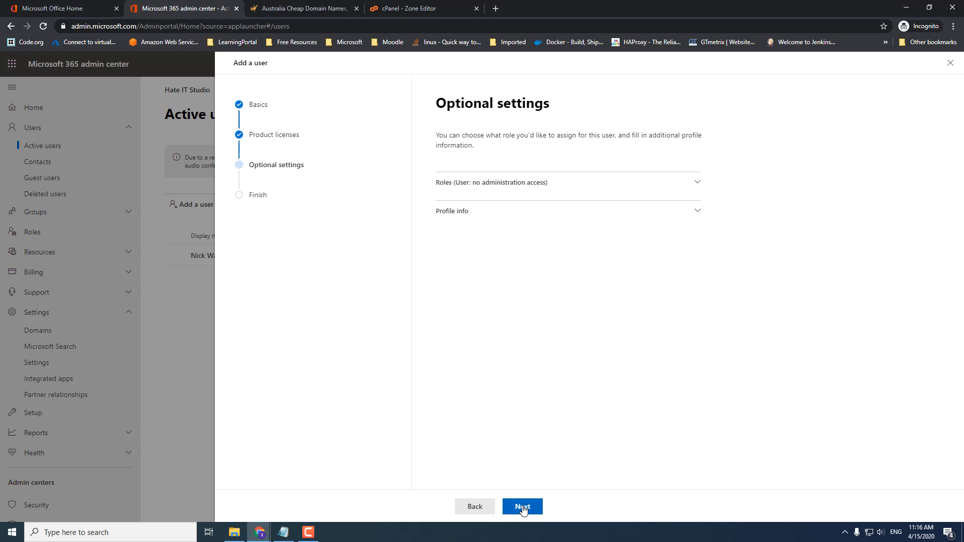
{"action": "left_click", "coordinate": [523, 507]}
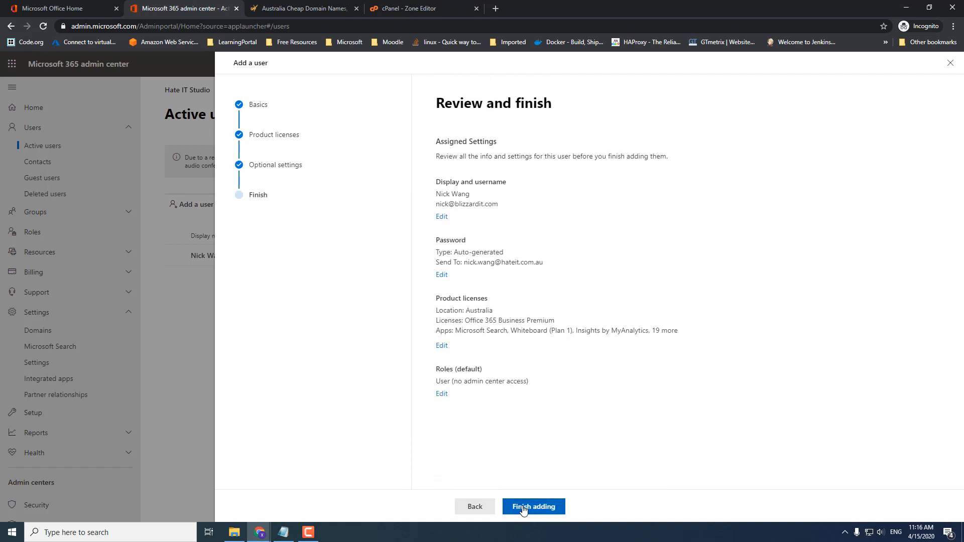
{"action": "left_click", "coordinate": [522, 507]}
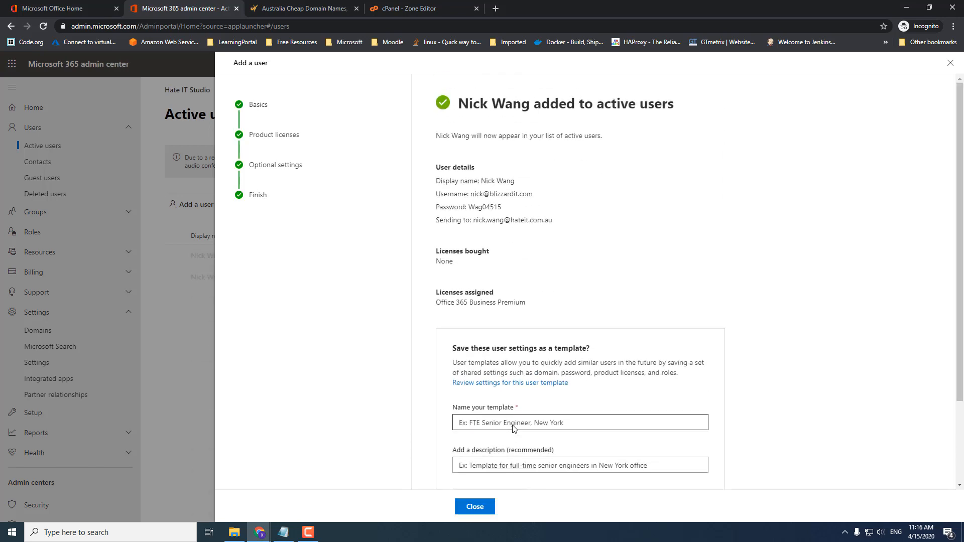
{"action": "scroll", "coordinate": [714, 354], "scroll_direction": "down", "scroll_amount": 2}
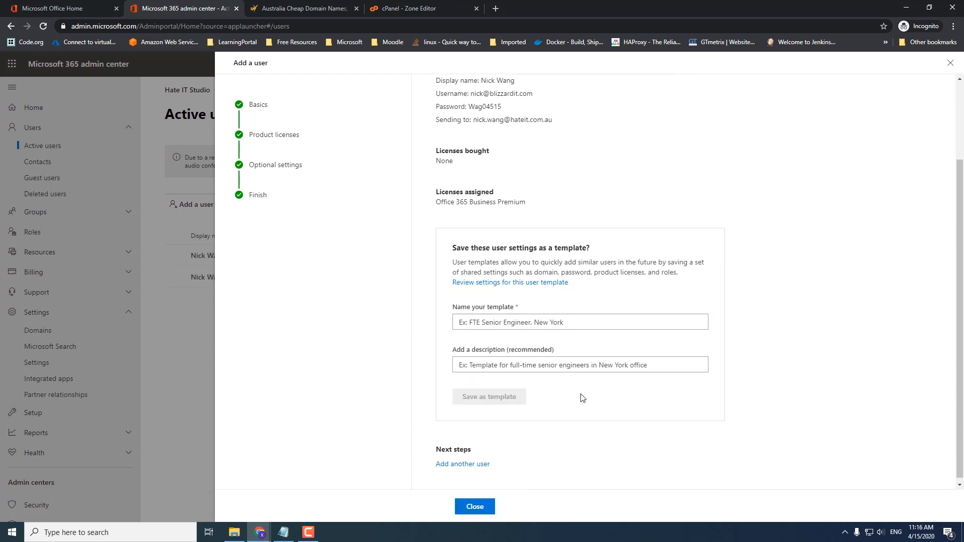
{"action": "left_click", "coordinate": [475, 507]}
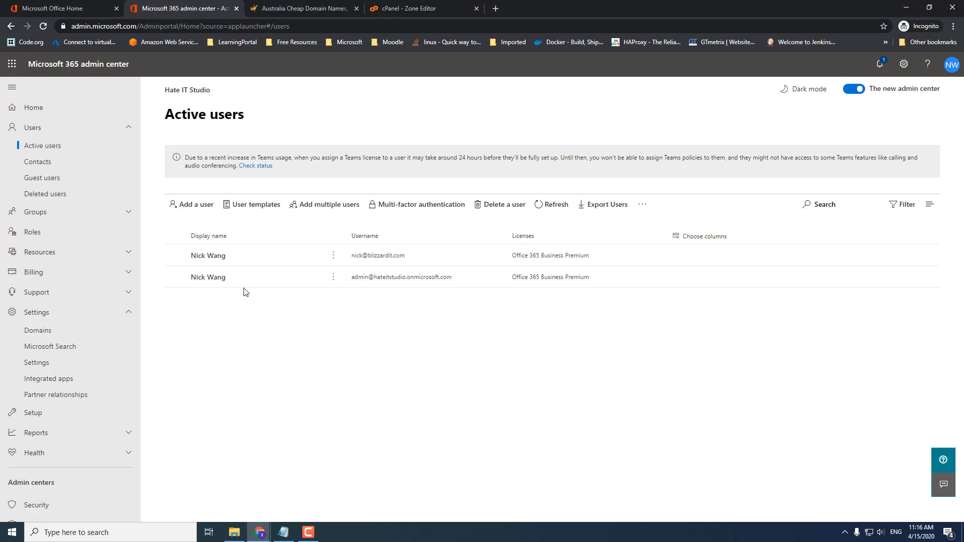
- Uncheck Office 365 Business Premium for the onmicrosoft.com admin account and save the change
{"action": "left_click", "coordinate": [217, 279]}
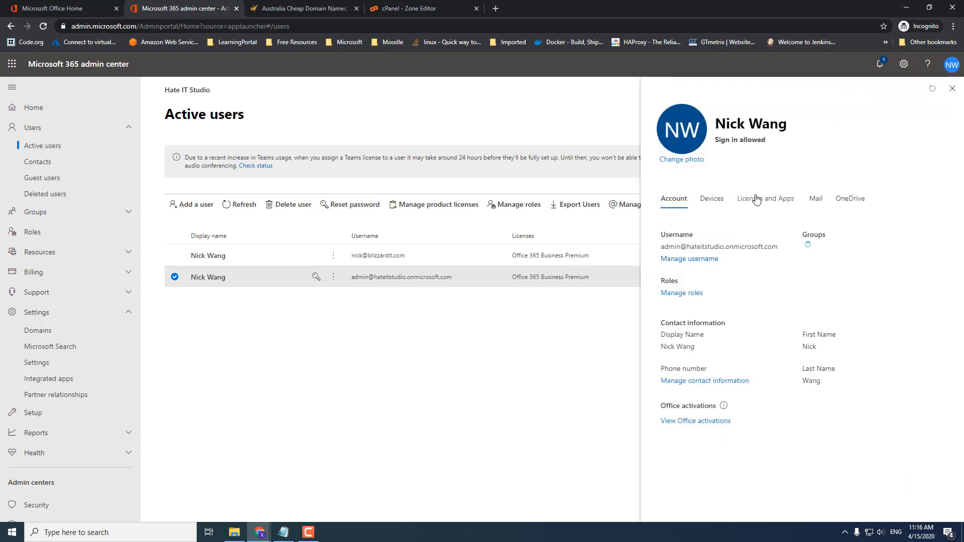
{"action": "left_click", "coordinate": [756, 200]}
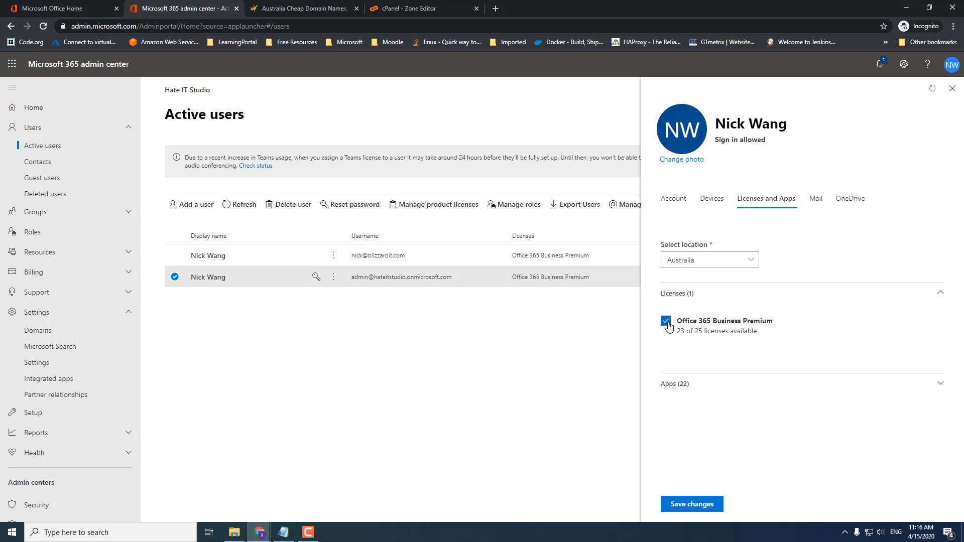
{"action": "left_click", "coordinate": [667, 322]}
{"action": "left_click", "coordinate": [702, 507]}
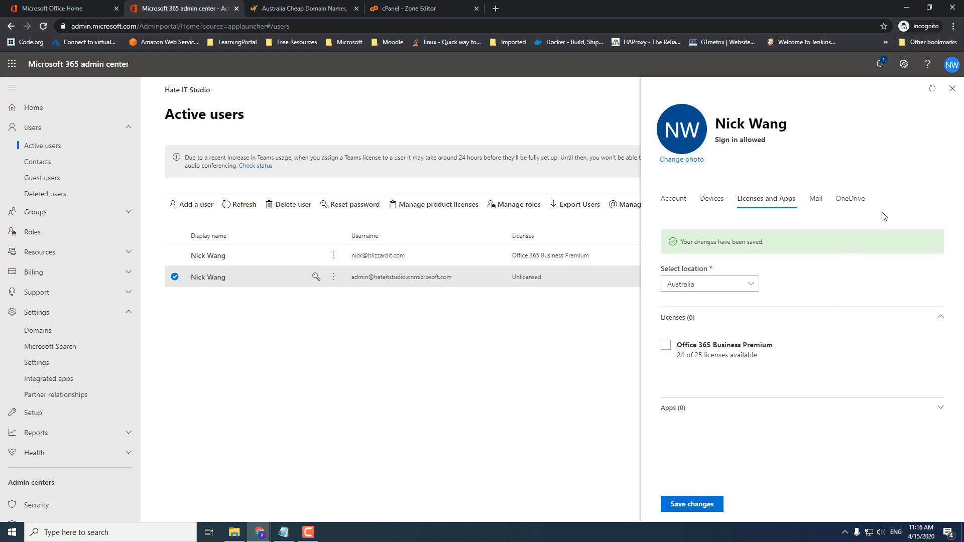
{"action": "left_click", "coordinate": [952, 88]}
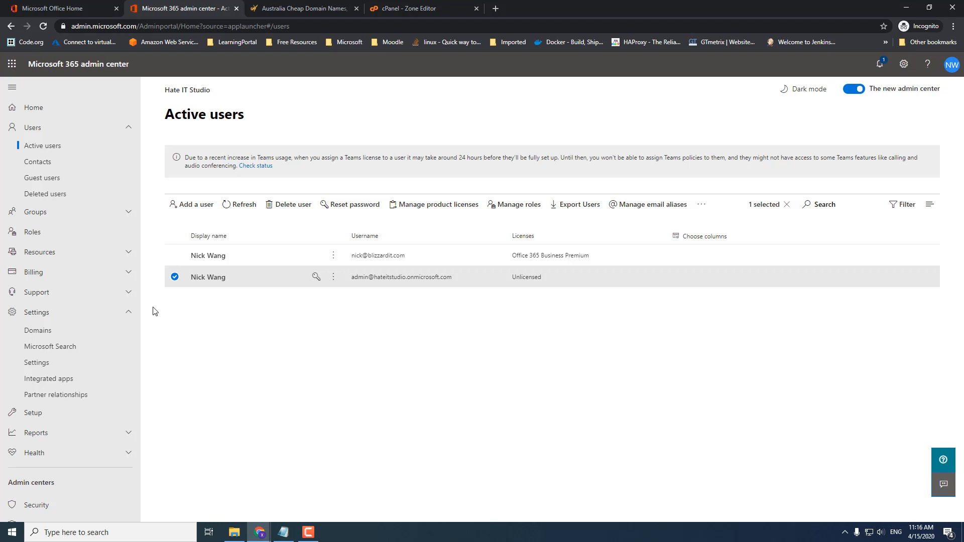
- Open blizzardit.com from Settings > Domains and resume its setup
{"action": "left_click", "coordinate": [47, 334]}
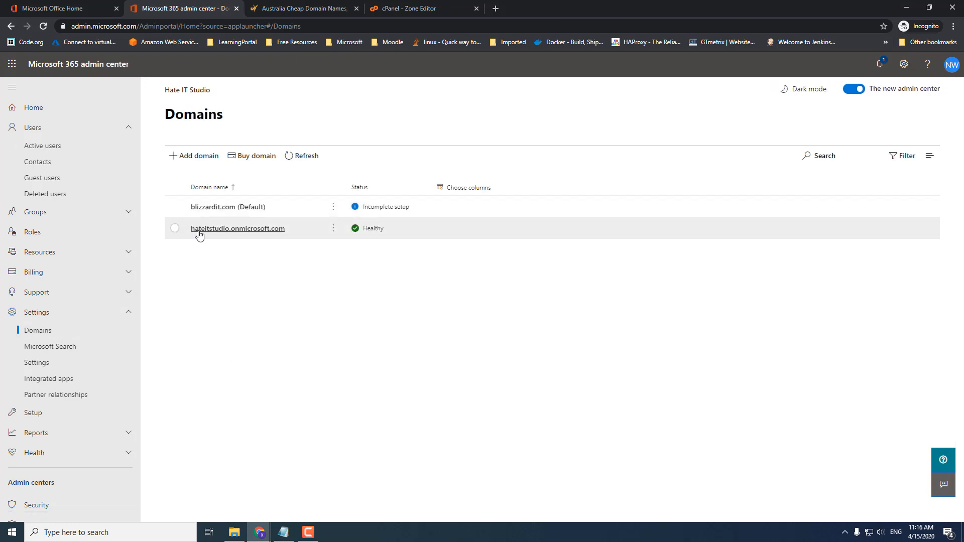
{"action": "left_click", "coordinate": [222, 209]}
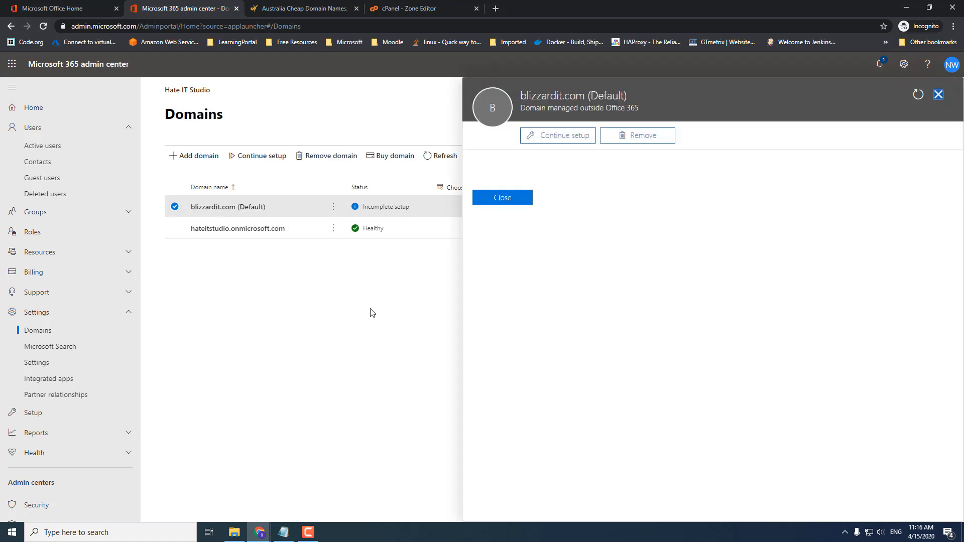
{"action": "left_click", "coordinate": [585, 135]}
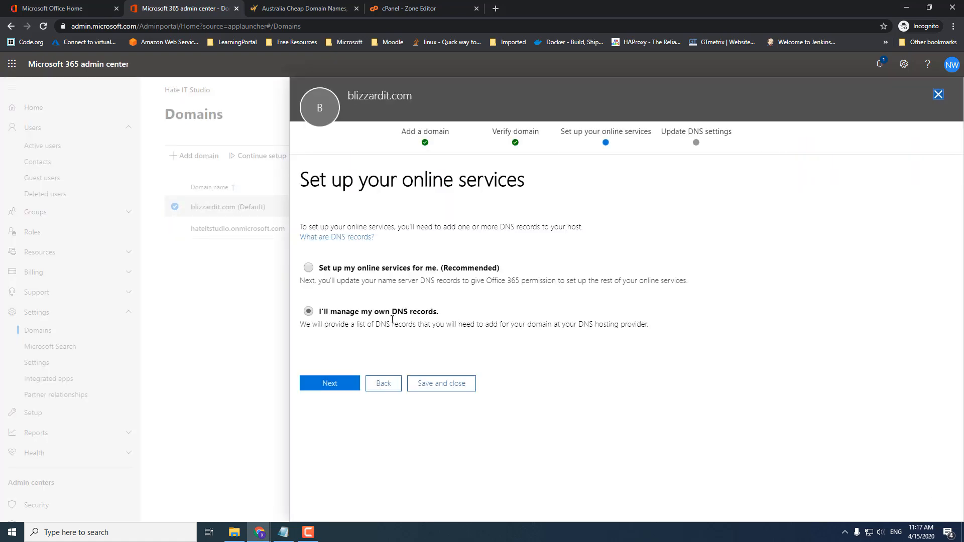
- Let Microsoft set up online services, keeping Exchange, Skype and Mobile Device Management
{"action": "left_click", "coordinate": [309, 270]}
{"action": "left_click", "coordinate": [336, 385]}
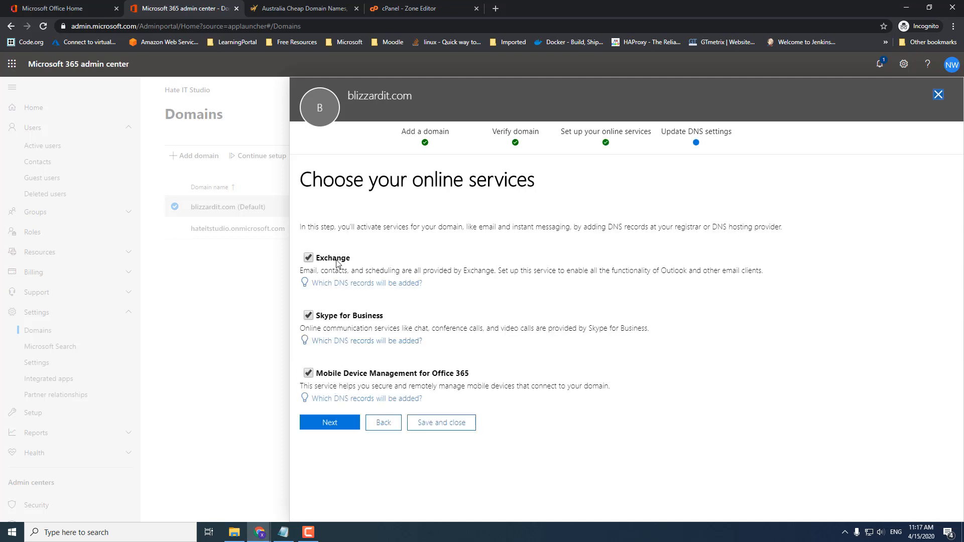
{"action": "left_click", "coordinate": [336, 427]}
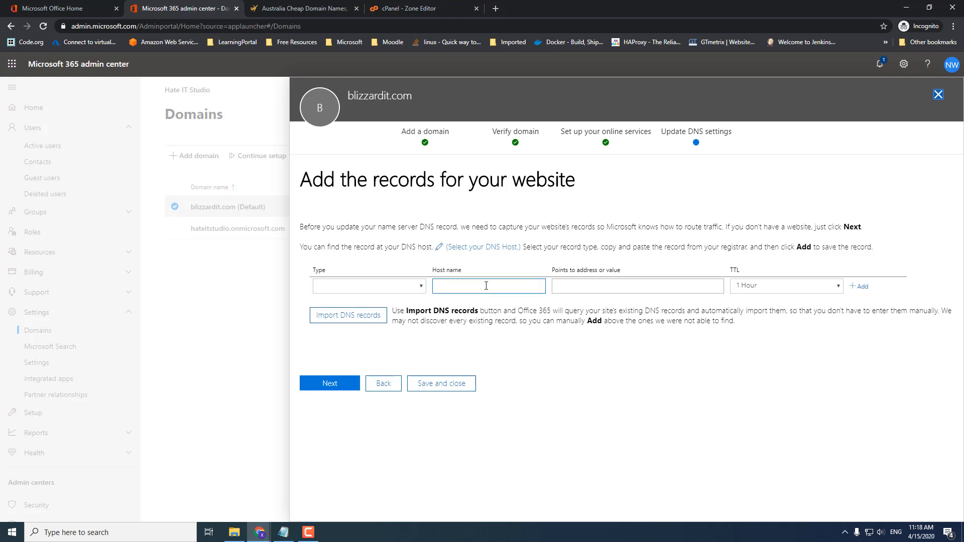
- Continue past website records to the four NS records and copy ns1.bdm.microsoftonline.com
{"action": "left_click", "coordinate": [594, 288]}
{"action": "left_click", "coordinate": [334, 387]}
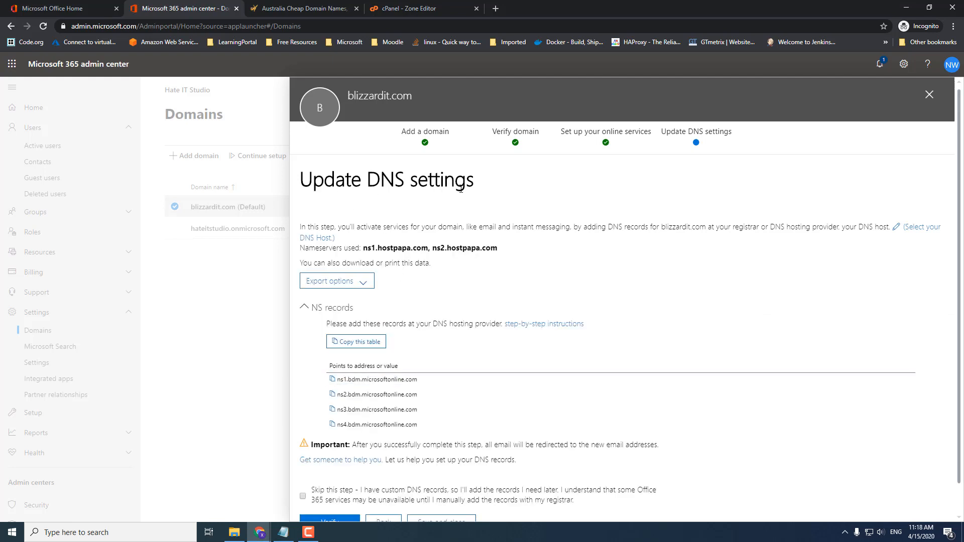
{"action": "scroll", "coordinate": [450, 386], "scroll_direction": "down", "scroll_amount": 1}
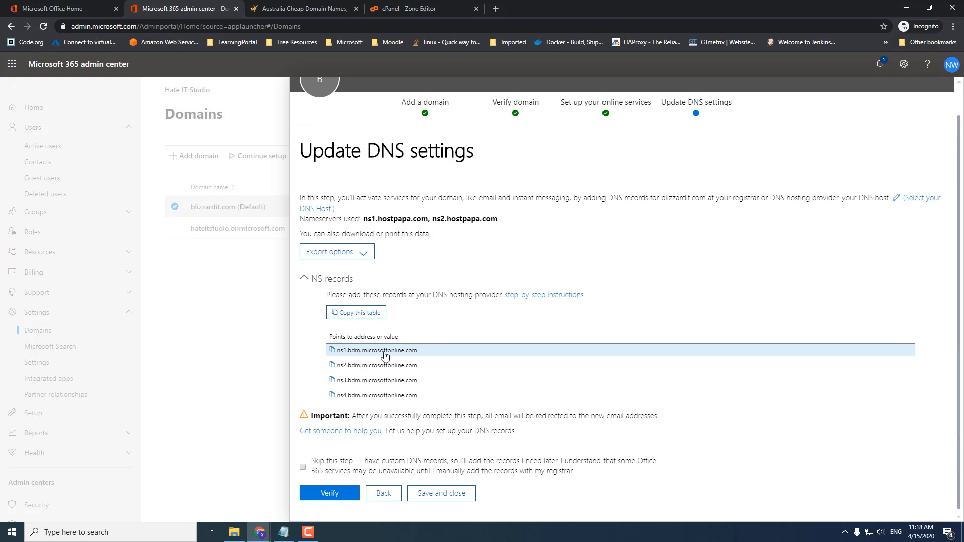
{"action": "left_click", "coordinate": [333, 351]}
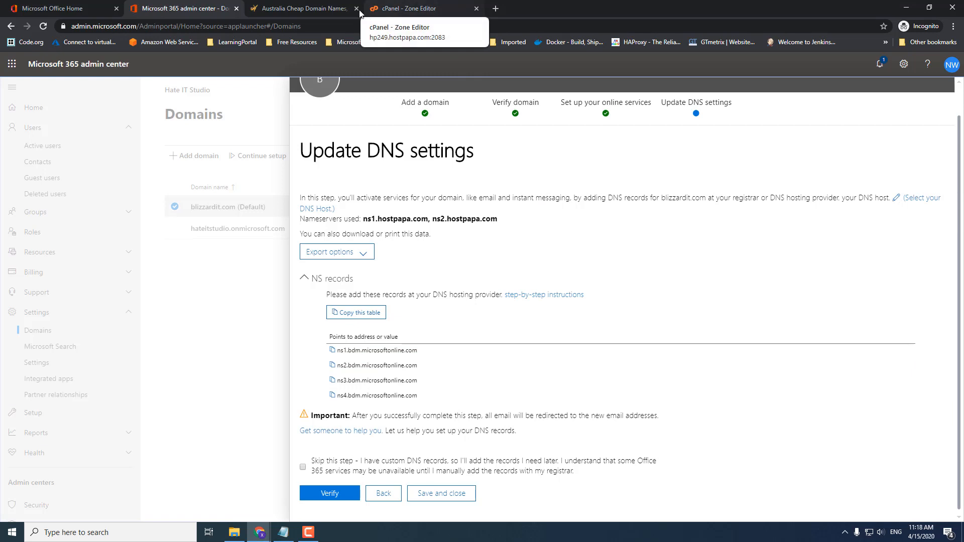
- In CheapDomains, replace the first two name servers with ns1 and ns2.bdm.microsoftonline.com
{"action": "left_click", "coordinate": [312, 13]}
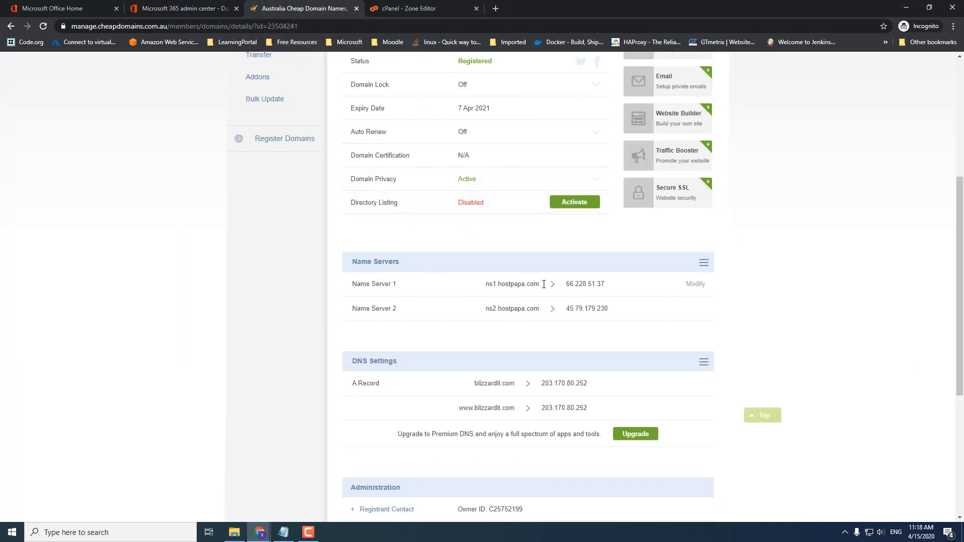
{"action": "left_click", "coordinate": [696, 285]}
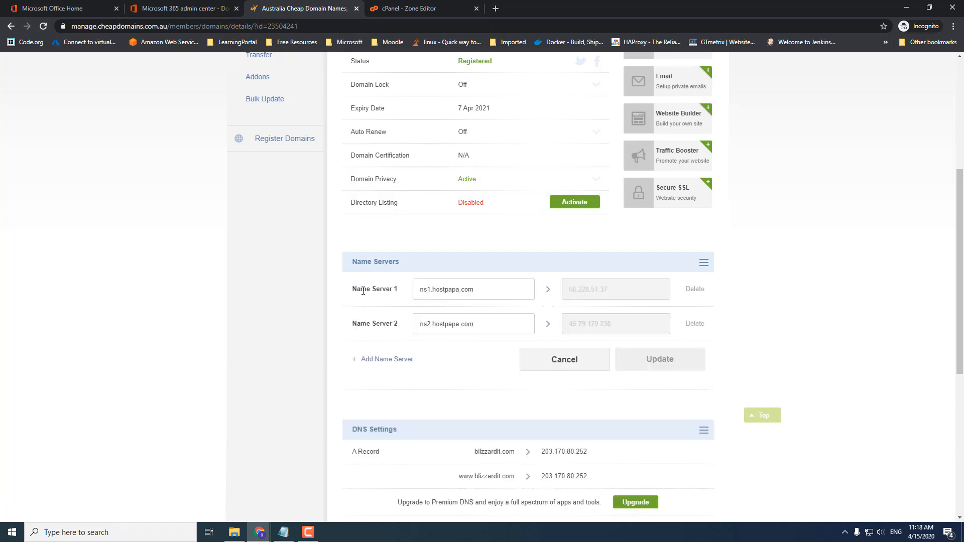
{"action": "left_click_drag", "start_coordinate": [503, 290], "coordinate": [407, 292]}
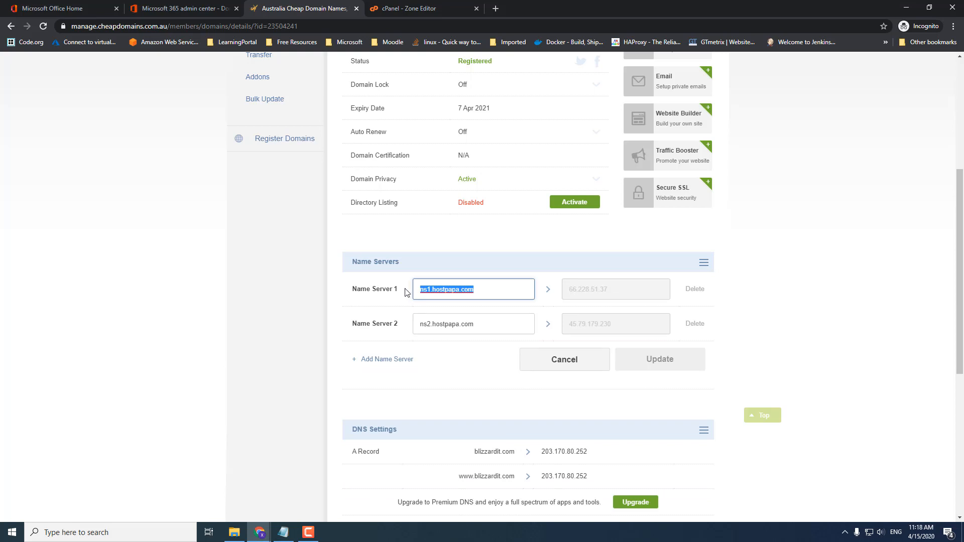
{"action": "key", "text": "ctrl+v"}
{"action": "left_click_drag", "start_coordinate": [488, 324], "coordinate": [414, 325]}
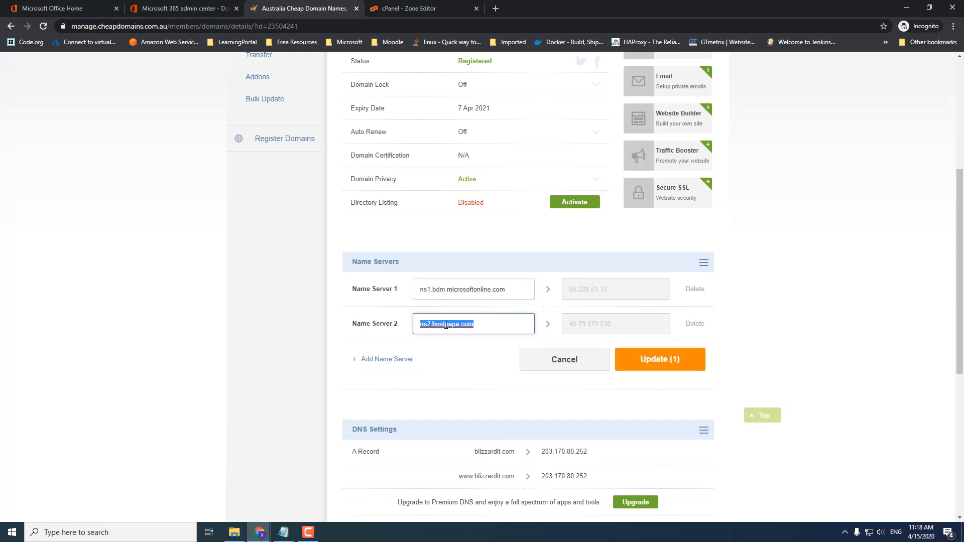
{"action": "key", "text": "ctrl+v"}
{"action": "left_click", "coordinate": [431, 324]}
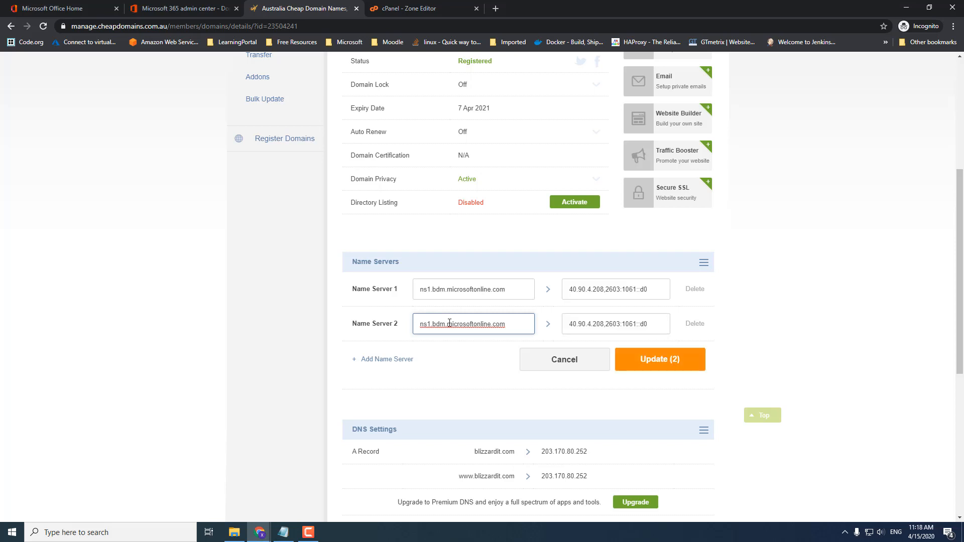
{"action": "key", "text": "BackSpace"}
{"action": "type", "text": "2"}
- Add ns3 and ns4.bdm.microsoftonline.com as extra name servers and save all four
{"action": "left_click", "coordinate": [378, 360]}
{"action": "left_click", "coordinate": [442, 361]}
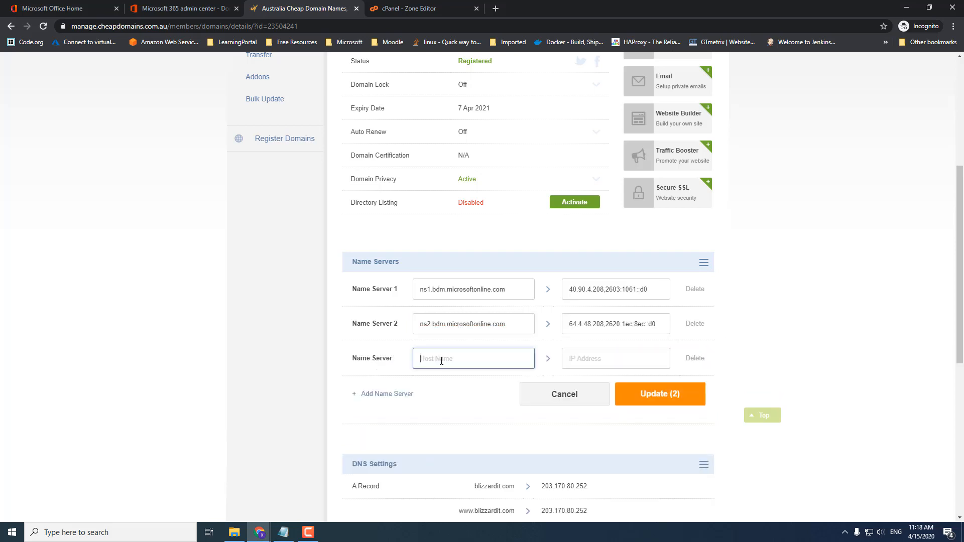
{"action": "key", "text": "ctrl+v"}
{"action": "left_click", "coordinate": [384, 395]}
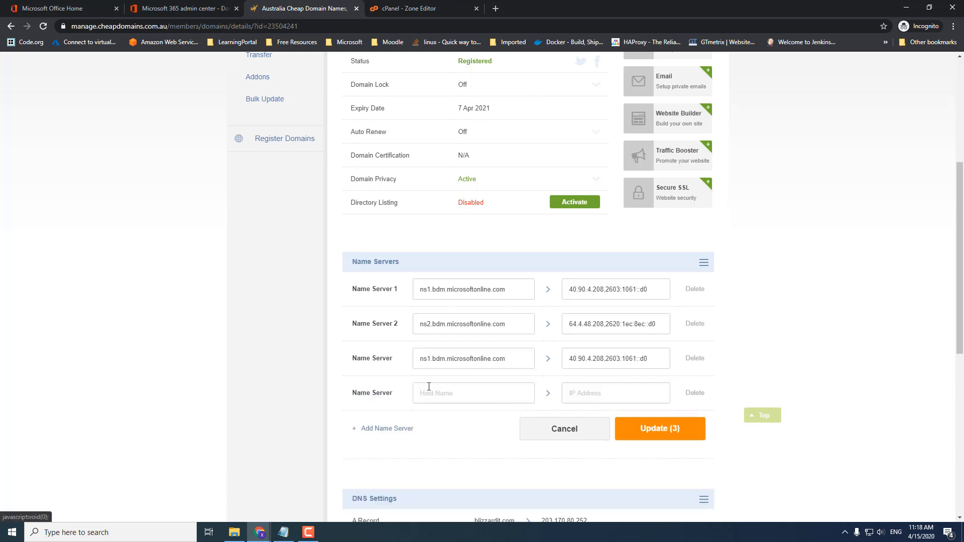
{"action": "left_click", "coordinate": [445, 393]}
{"action": "key", "text": "ctrl+v"}
{"action": "left_click", "coordinate": [447, 360]}
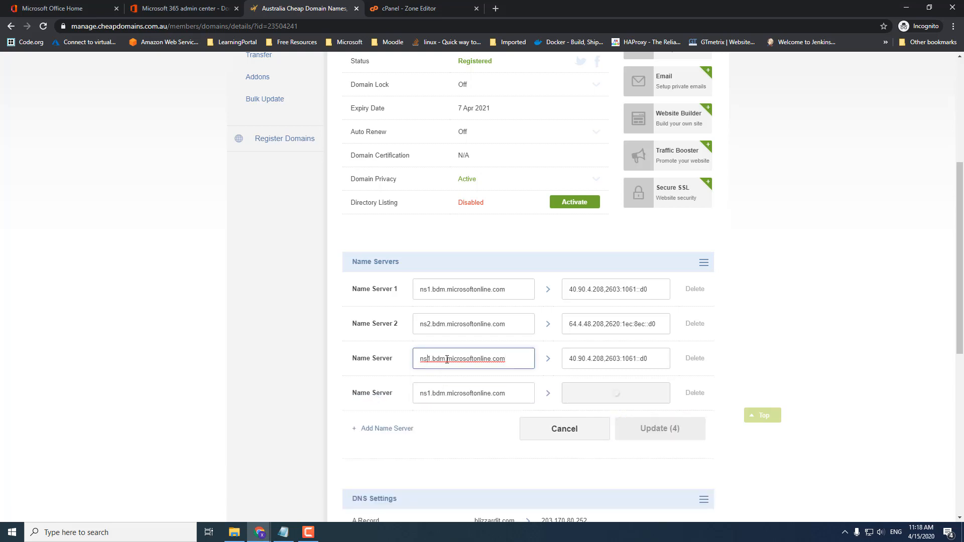
{"action": "left_click", "coordinate": [427, 359]}
{"action": "key", "text": "BackSpace"}
{"action": "type", "text": "3"}
{"action": "left_click", "coordinate": [426, 394]}
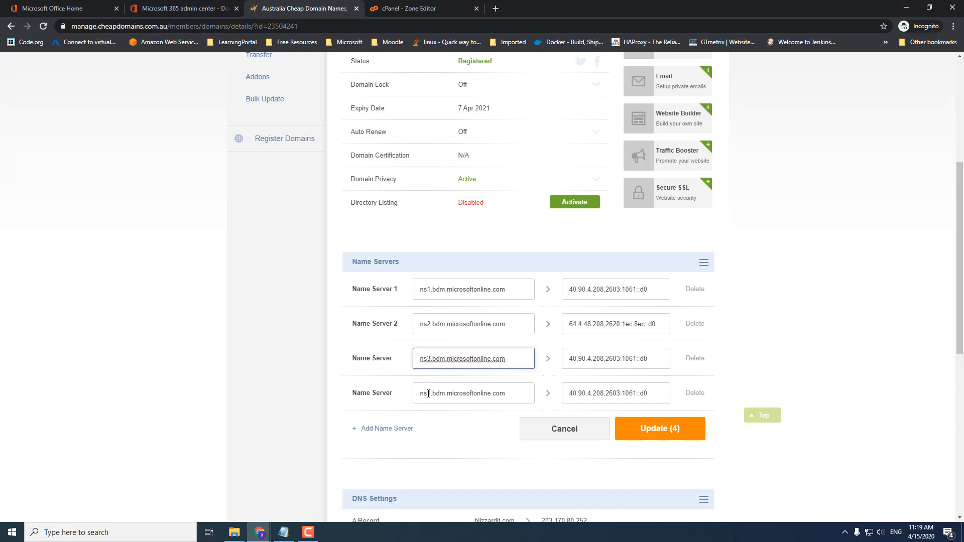
{"action": "key", "text": "BackSpace"}
{"action": "type", "text": "4"}
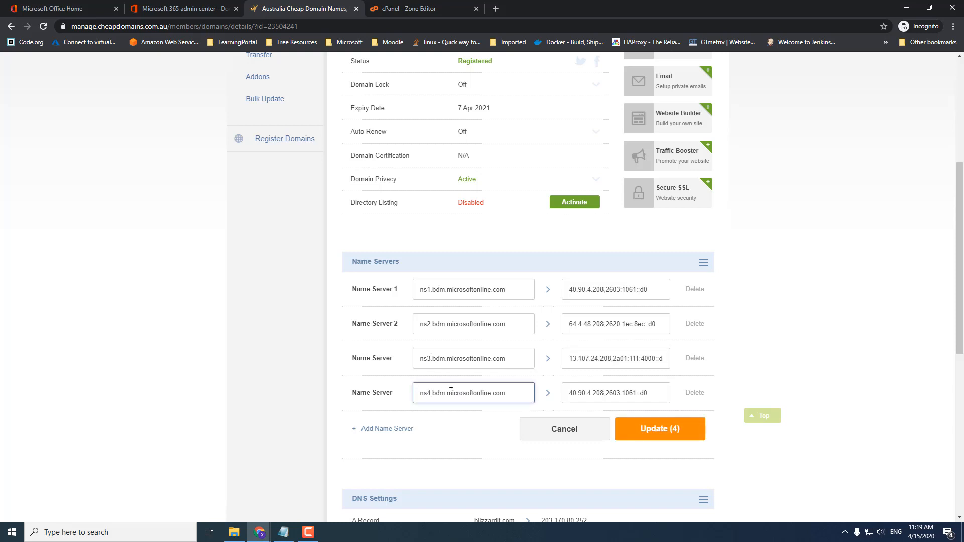
{"action": "left_click", "coordinate": [667, 436]}
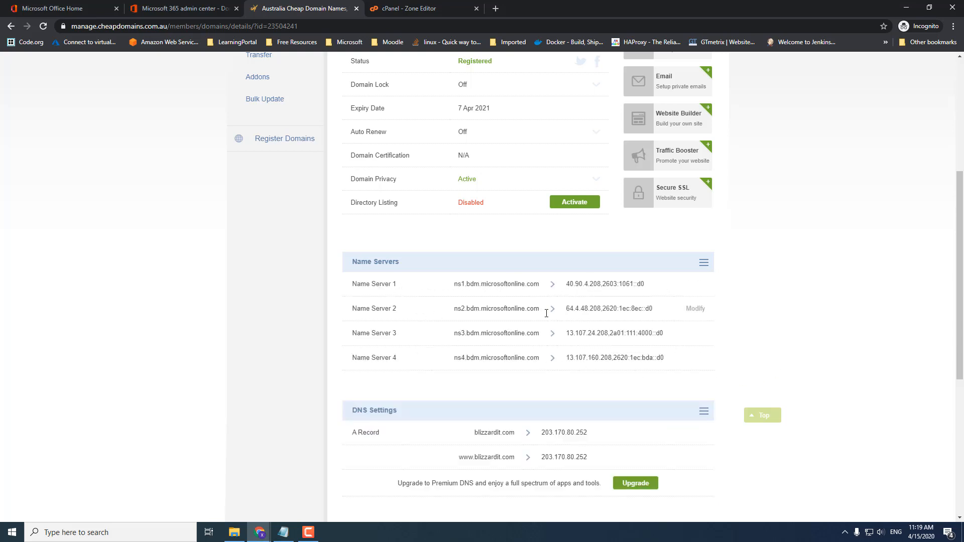
{"action": "scroll", "coordinate": [803, 338], "scroll_direction": "down", "scroll_amount": 2}
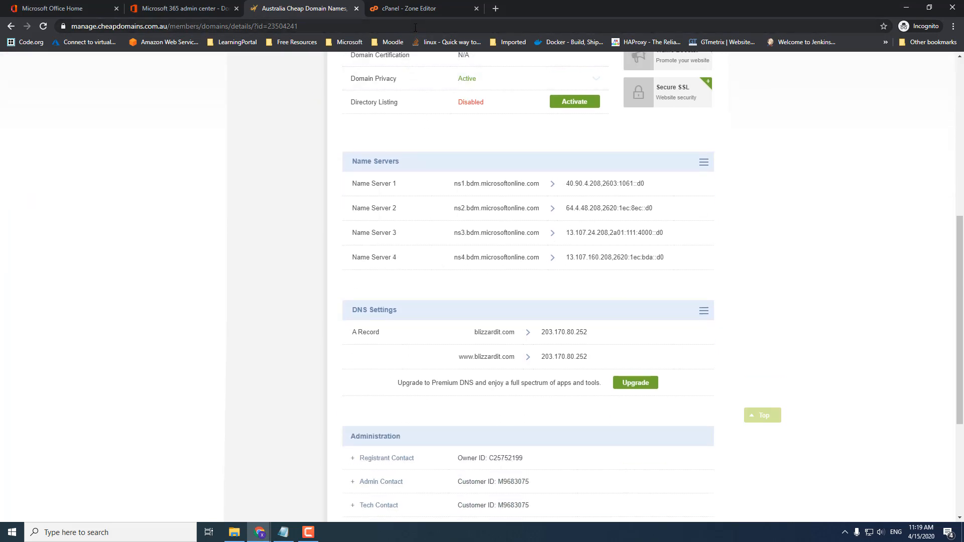
{"action": "left_click", "coordinate": [194, 9]}
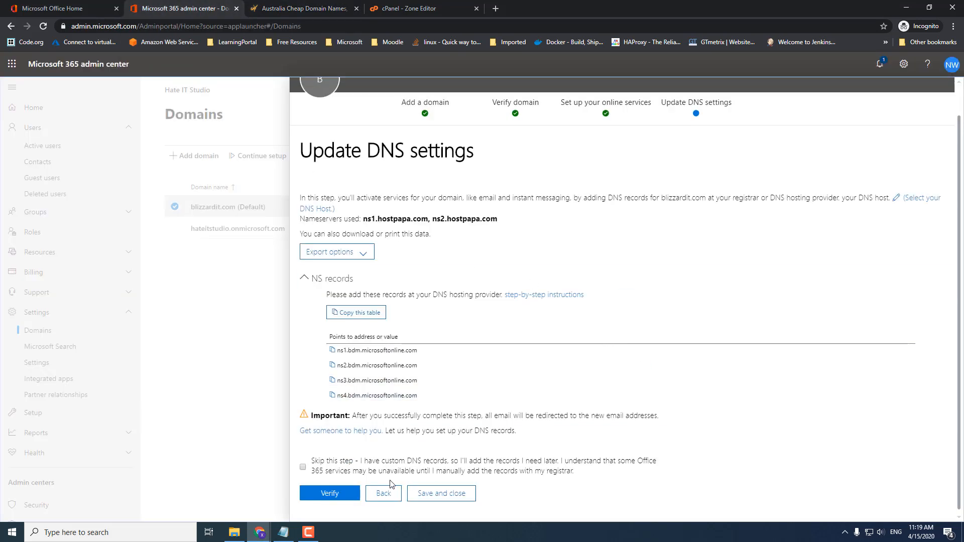
- Verify blizzardit.com's DNS repeatedly; ns1/ns2.hostpapa.com are still detected instead of Microsoft's NS records
{"action": "left_click", "coordinate": [332, 495]}
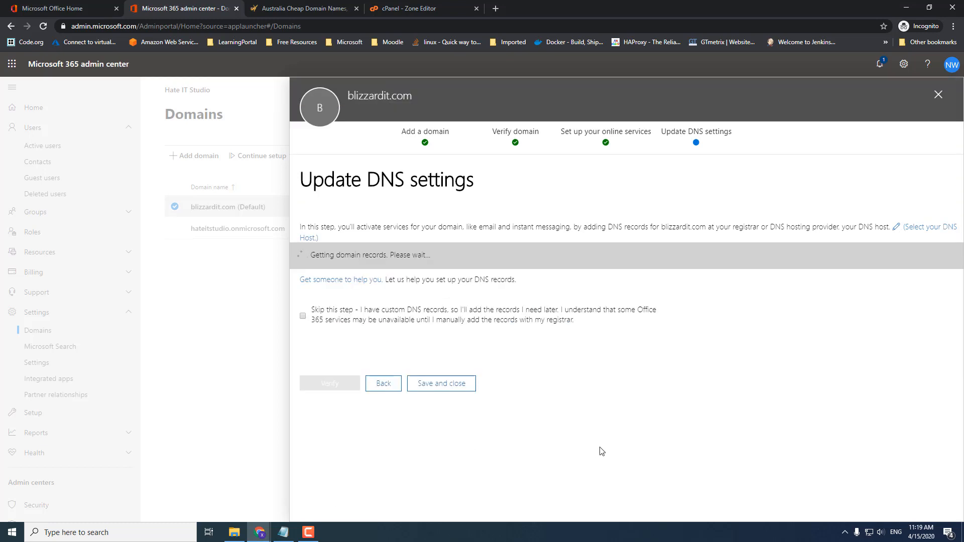
{"action": "scroll", "coordinate": [499, 415], "scroll_direction": "down", "scroll_amount": 2}
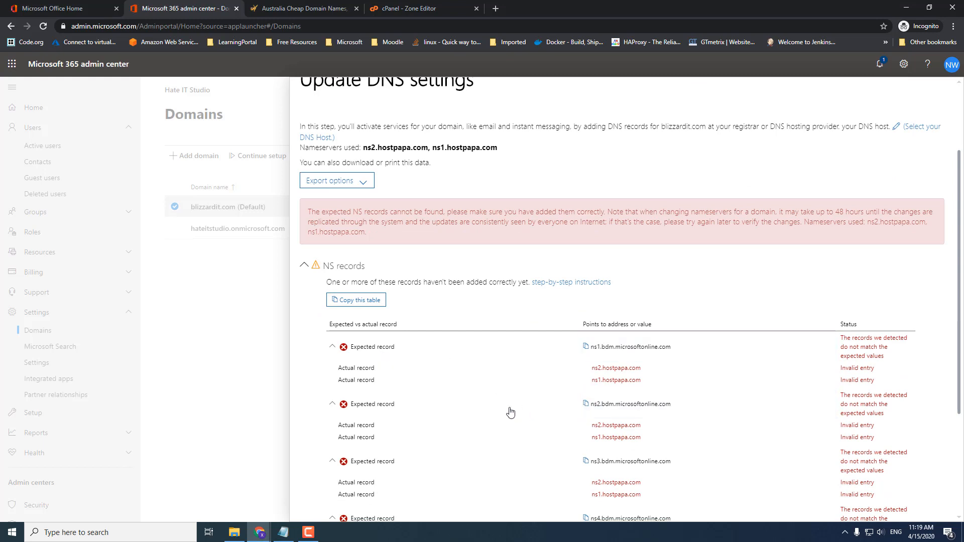
{"action": "scroll", "coordinate": [502, 410], "scroll_direction": "up", "scroll_amount": 1}
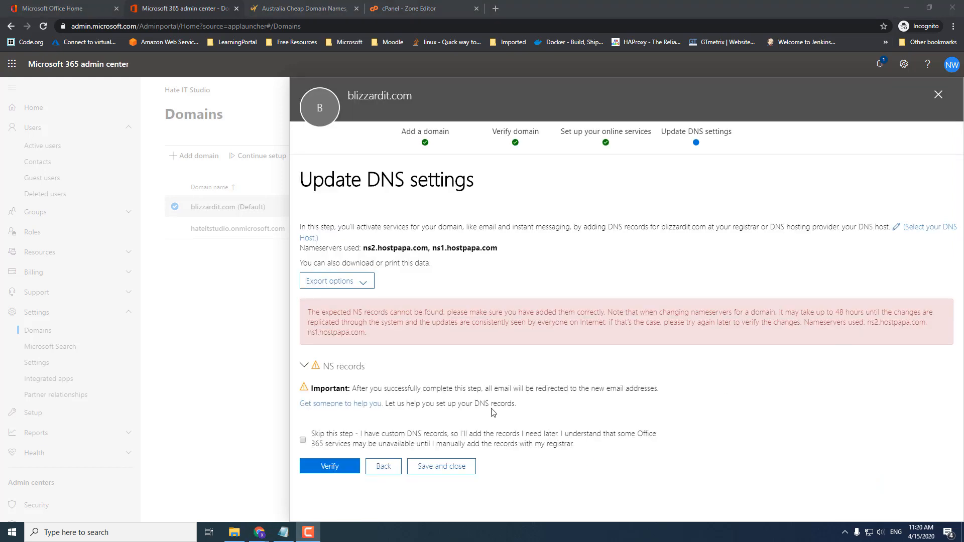
{"action": "left_click", "coordinate": [331, 466]}
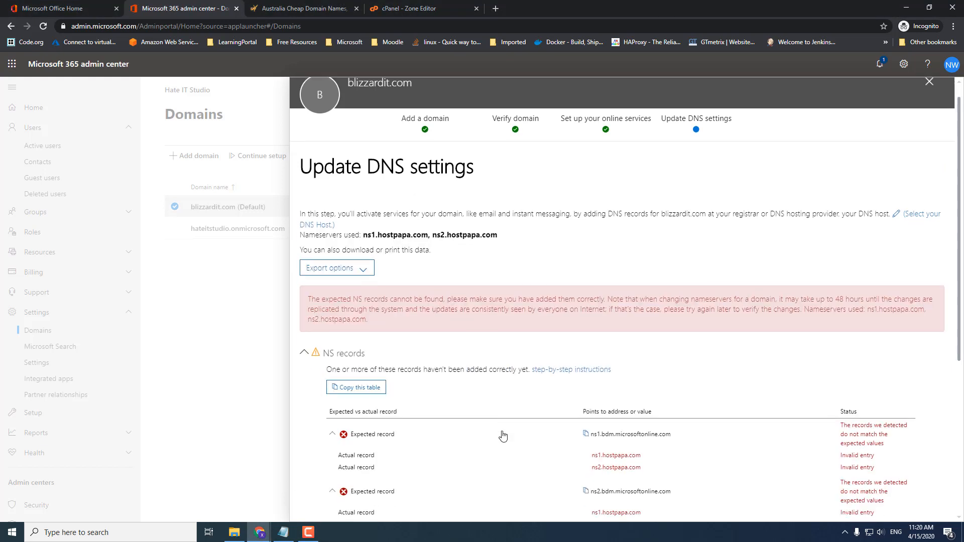
{"action": "scroll", "coordinate": [504, 435], "scroll_direction": "down", "scroll_amount": 3}
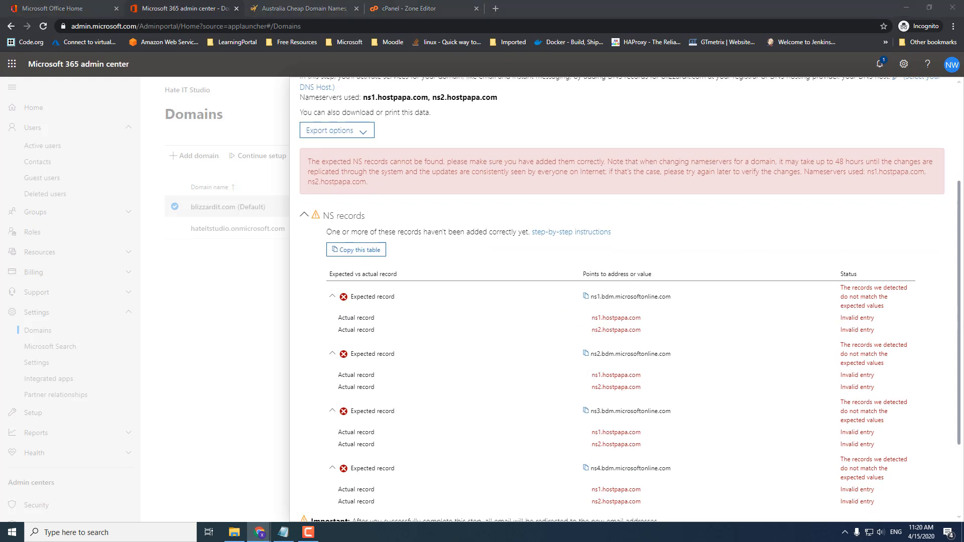
{"action": "scroll", "coordinate": [610, 344], "scroll_direction": "down", "scroll_amount": 2}
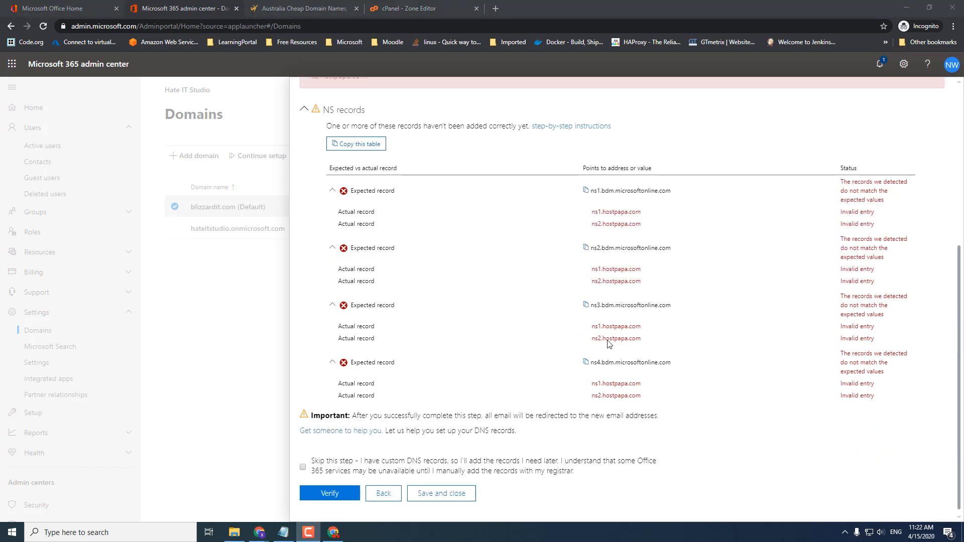
{"action": "left_click", "coordinate": [331, 494]}
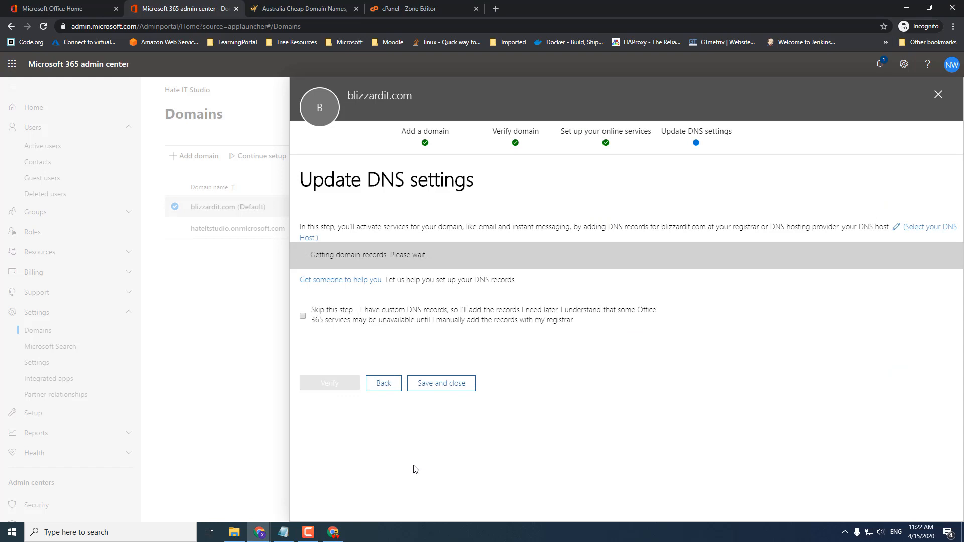
{"action": "scroll", "coordinate": [491, 447], "scroll_direction": "down", "scroll_amount": 4}
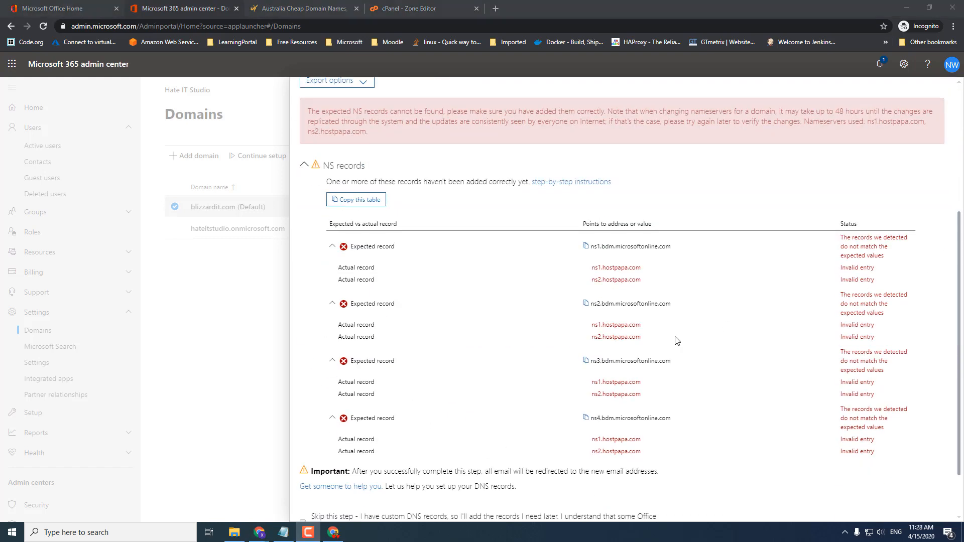
{"action": "scroll", "coordinate": [473, 440], "scroll_direction": "down", "scroll_amount": 2}
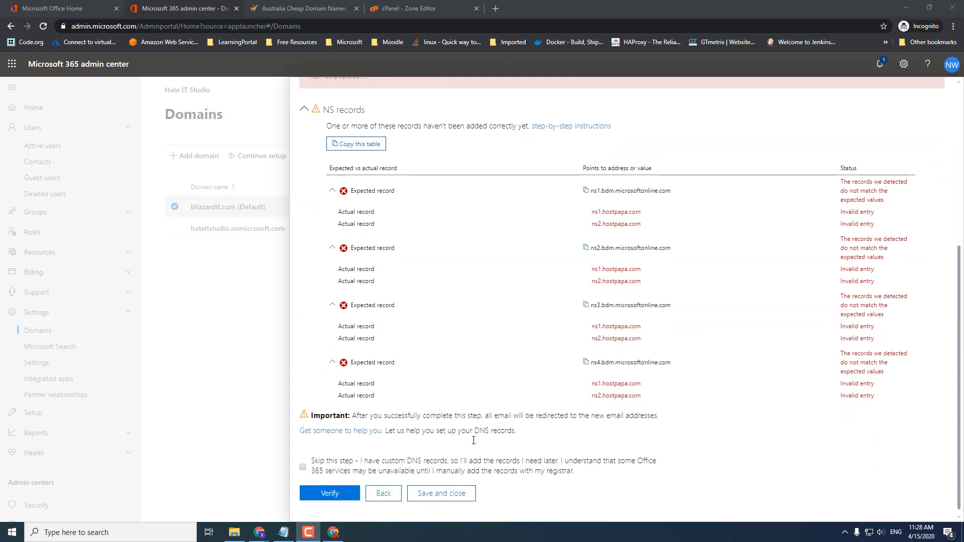
{"action": "left_click", "coordinate": [334, 496]}
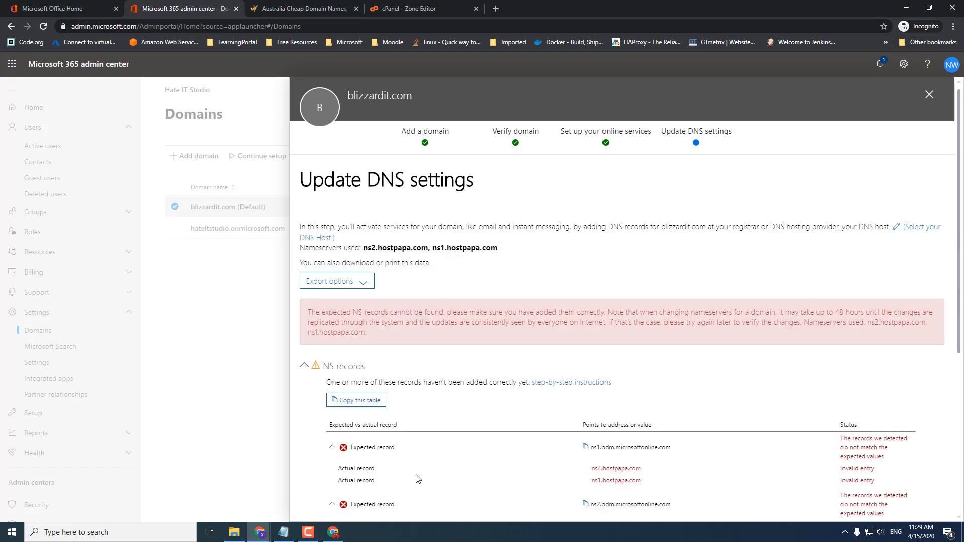
{"action": "scroll", "coordinate": [416, 479], "scroll_direction": "down", "scroll_amount": 4}
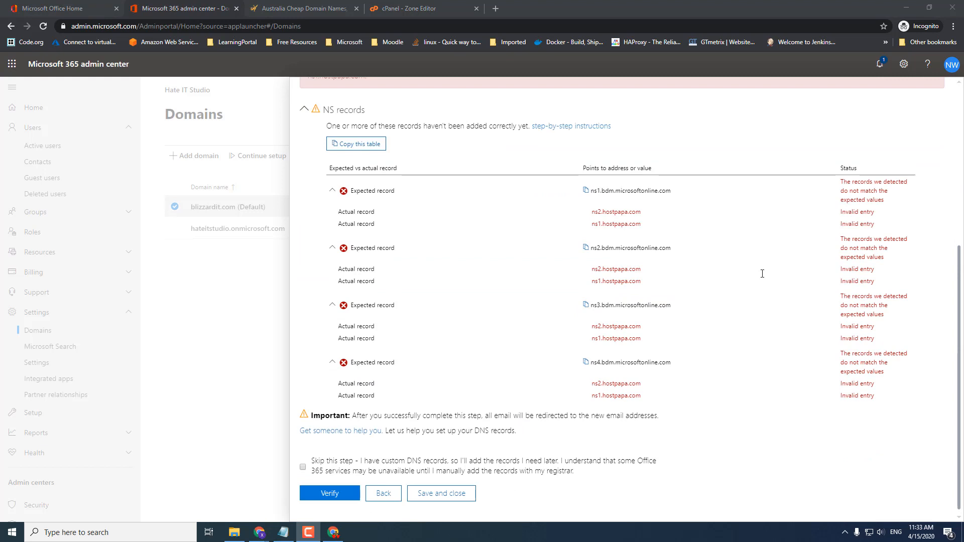
{"action": "left_click", "coordinate": [317, 495]}
{"action": "left_click", "coordinate": [325, 494]}
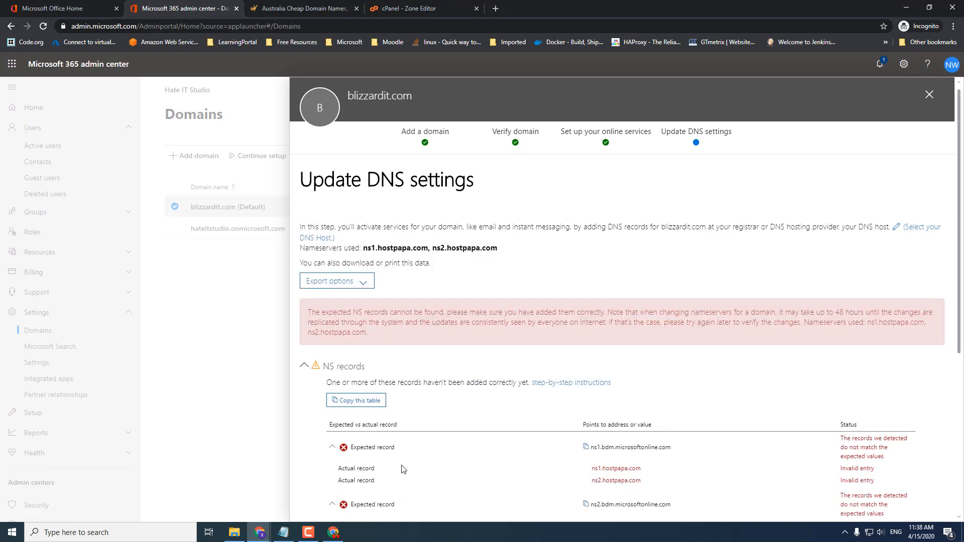
{"action": "scroll", "coordinate": [410, 465], "scroll_direction": "down", "scroll_amount": 2}
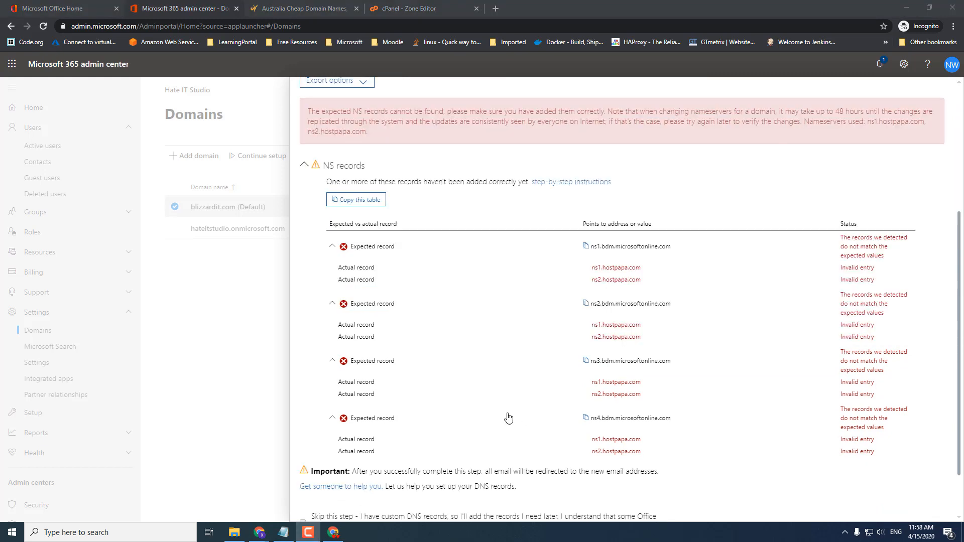
{"action": "scroll", "coordinate": [495, 422], "scroll_direction": "down", "scroll_amount": 2}
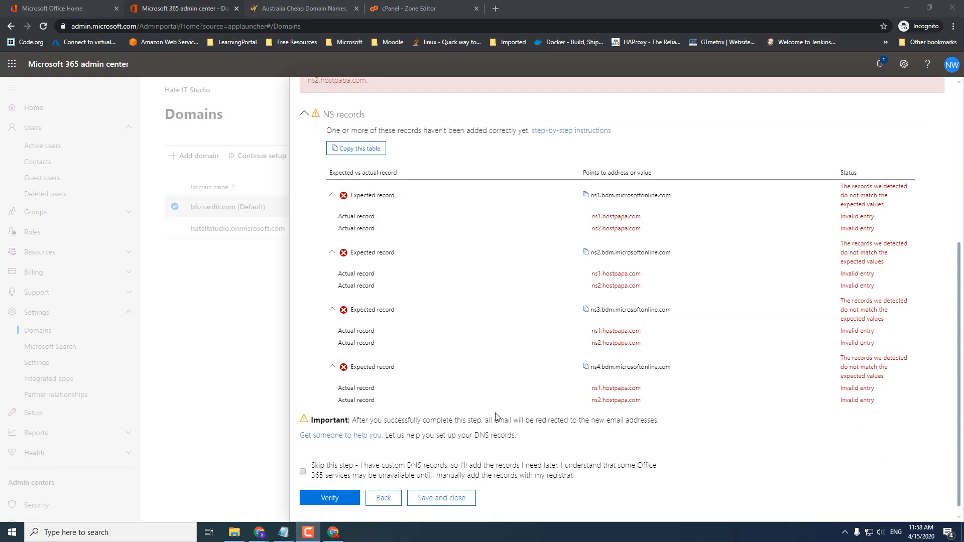
{"action": "left_click", "coordinate": [351, 495]}
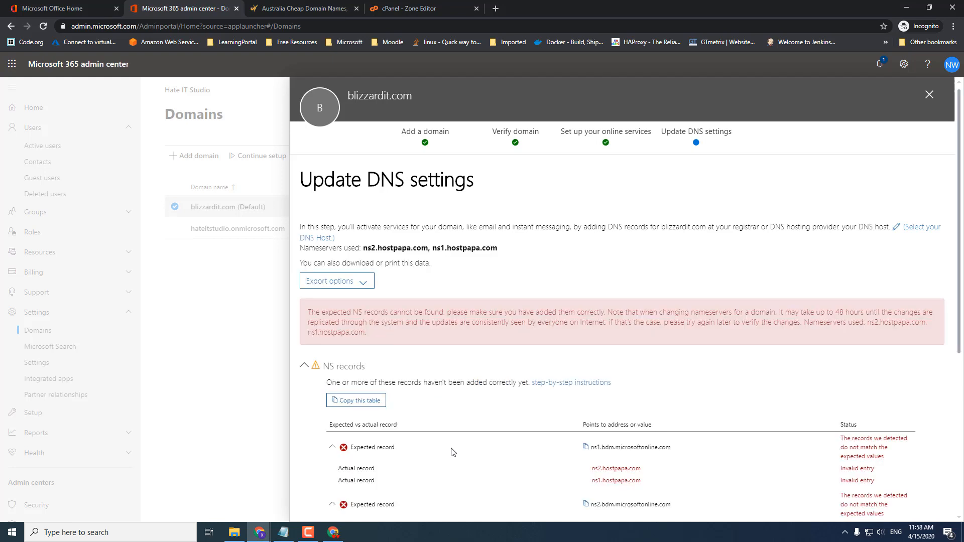
{"action": "scroll", "coordinate": [663, 305], "scroll_direction": "down", "scroll_amount": 4}
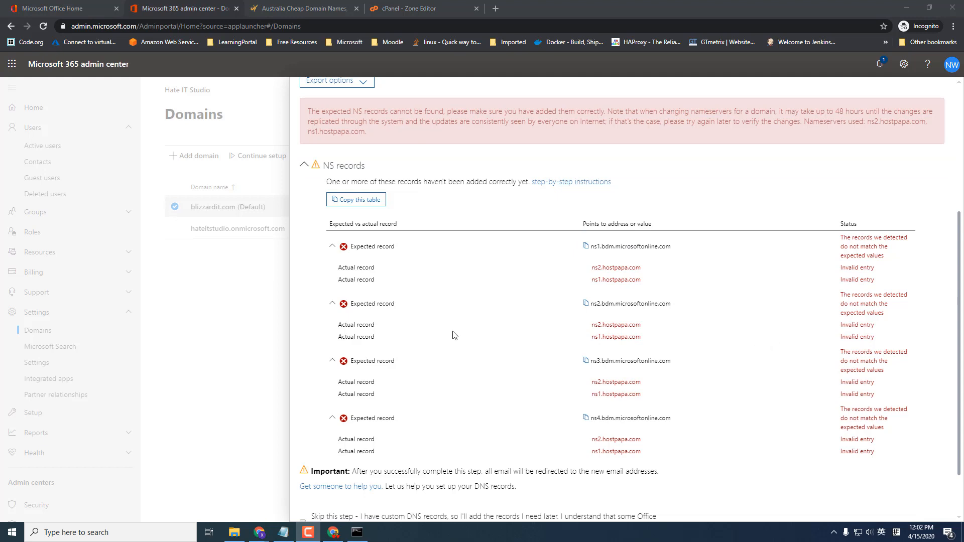
{"action": "scroll", "coordinate": [434, 335], "scroll_direction": "down", "scroll_amount": 1}
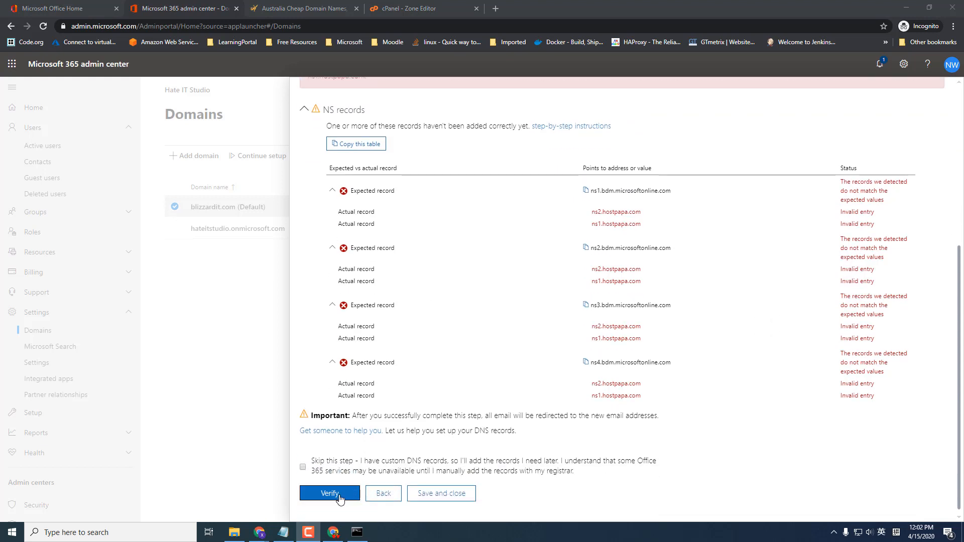
{"action": "left_click", "coordinate": [340, 495]}
- Pass DNS verification, finish setup with blizzardit.com Healthy, and minimise the admin window
{"action": "left_click", "coordinate": [334, 497]}
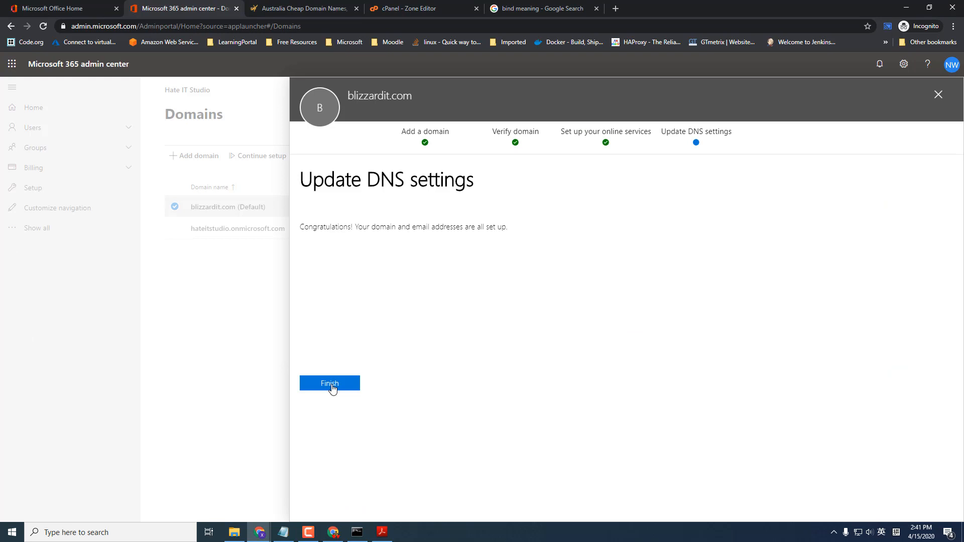
{"action": "left_click", "coordinate": [331, 385]}
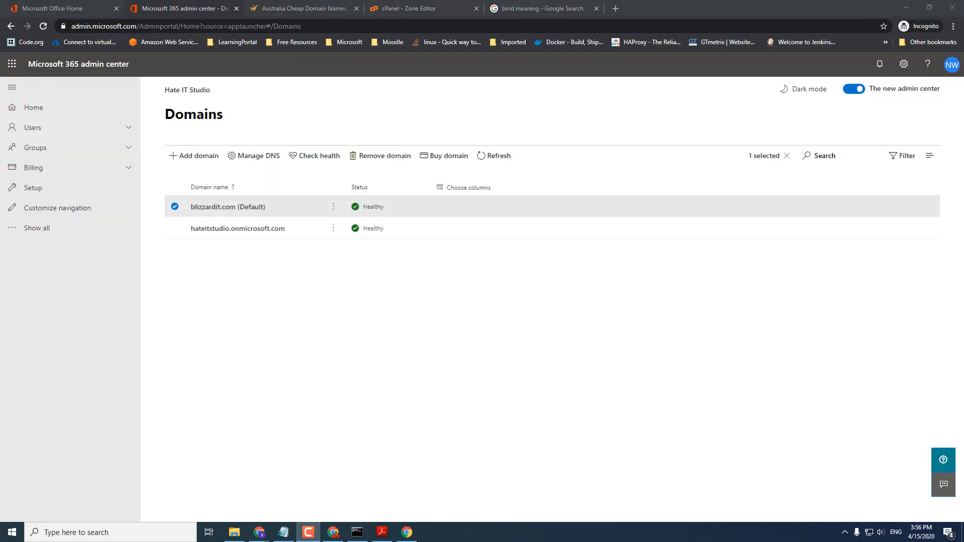
{"action": "left_click", "coordinate": [905, 8]}
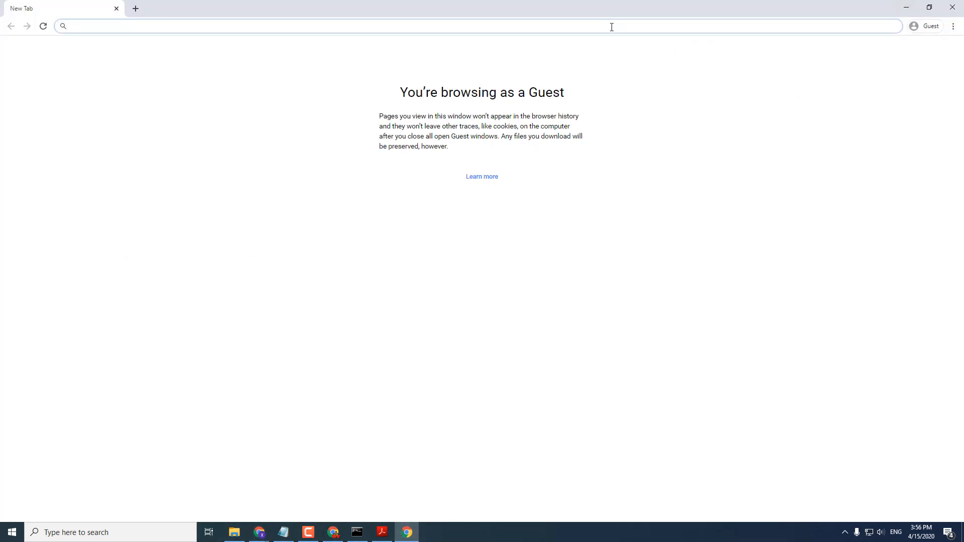
- Go to portal.office.com and sign in as the new blizzardit.com user, staying signed in
{"action": "type", "text": "portal"}
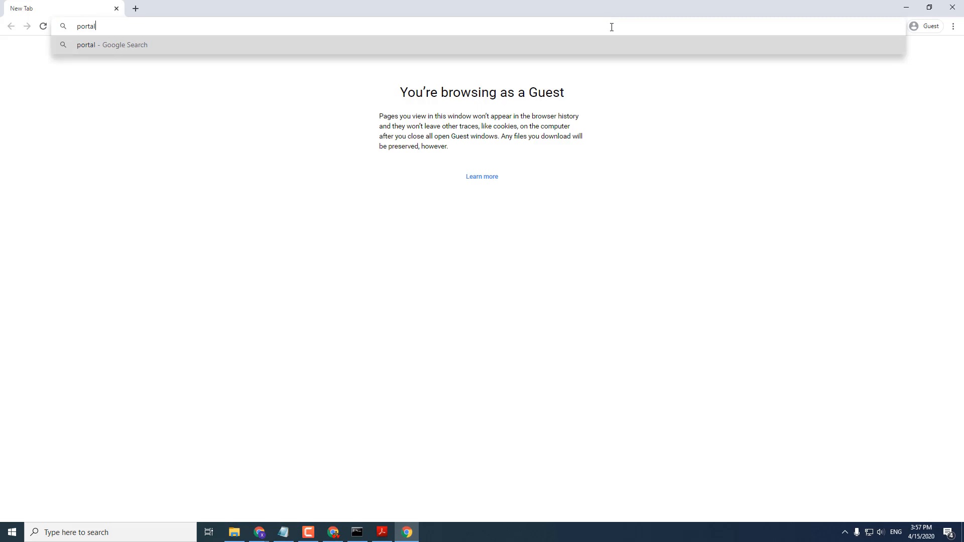
{"action": "type", "text": ".office.com"}
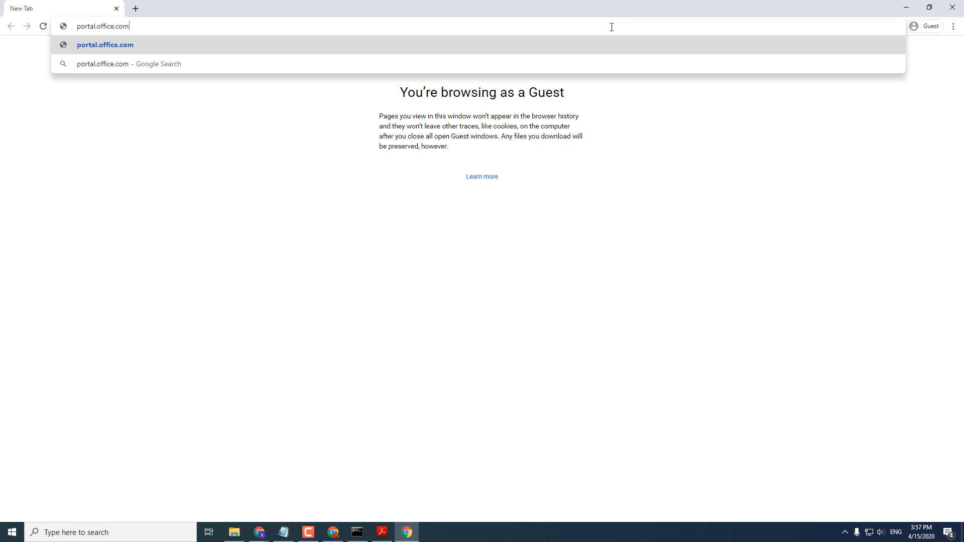
{"action": "key", "text": "Return"}
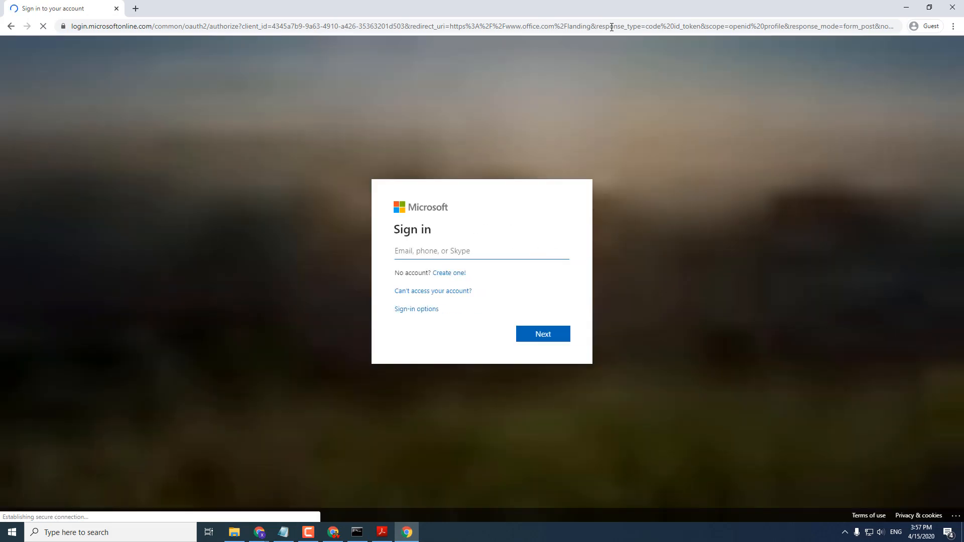
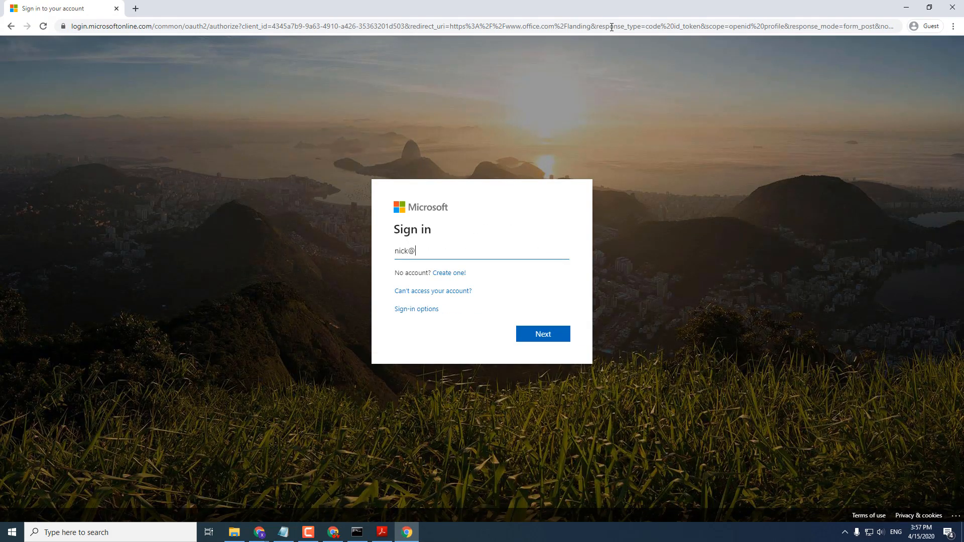
{"action": "key", "text": "Return"}
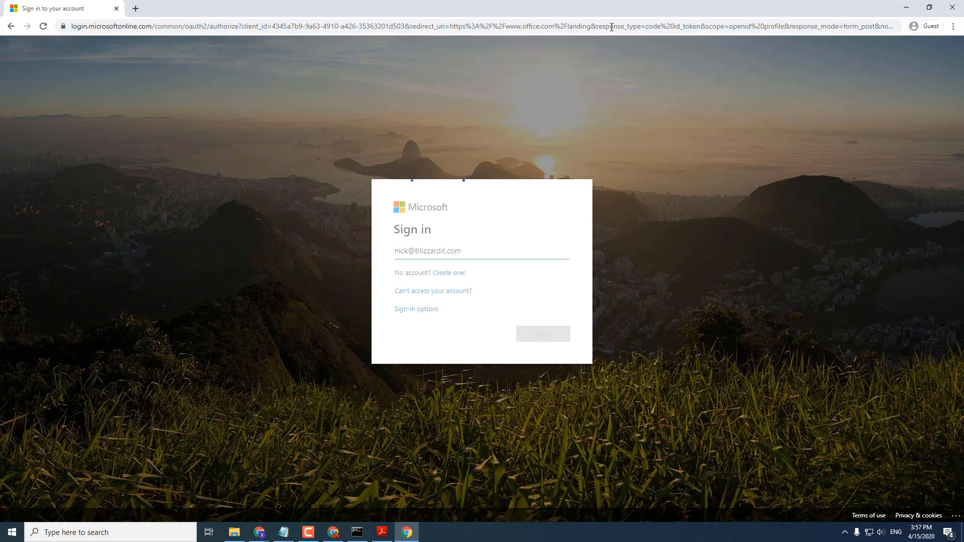
{"action": "type", "text": "*"}
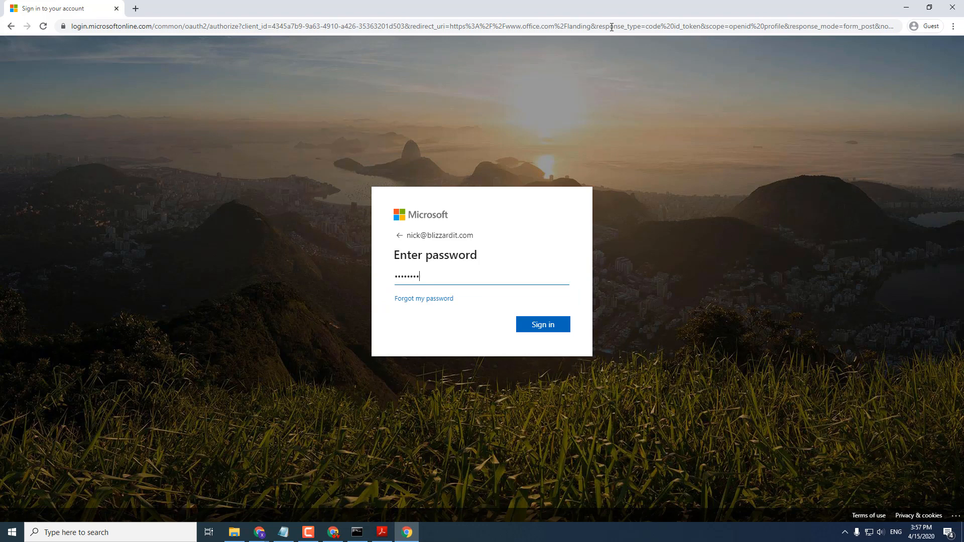
{"action": "left_click", "coordinate": [549, 325]}
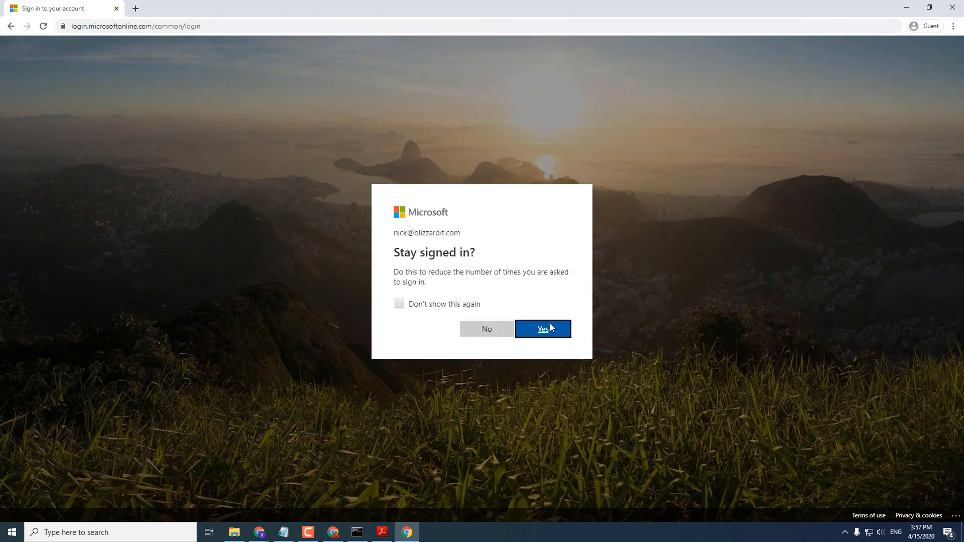
{"action": "left_click", "coordinate": [545, 333]}
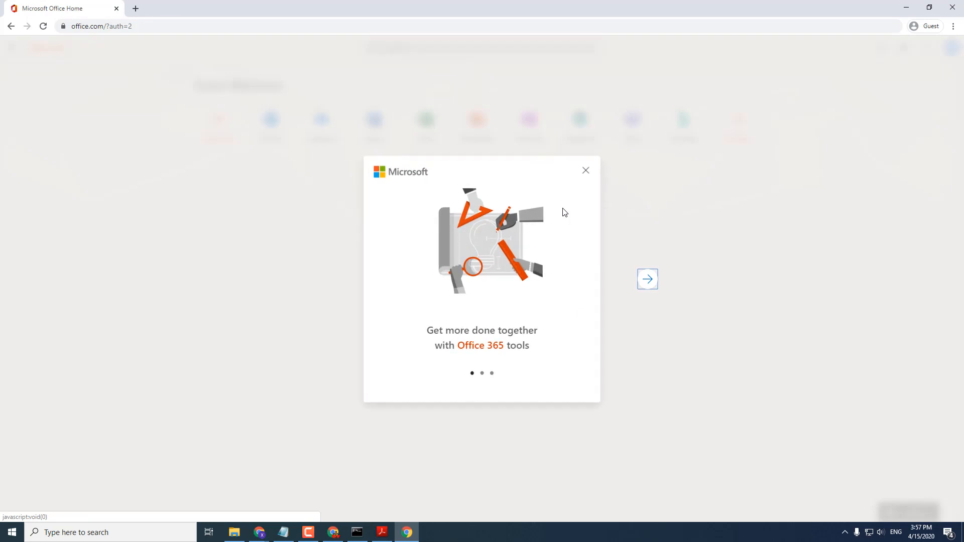
- Open Outlook and save English (Australia) language with the (UTC+10:00) Brisbane time zone
{"action": "left_click", "coordinate": [586, 172]}
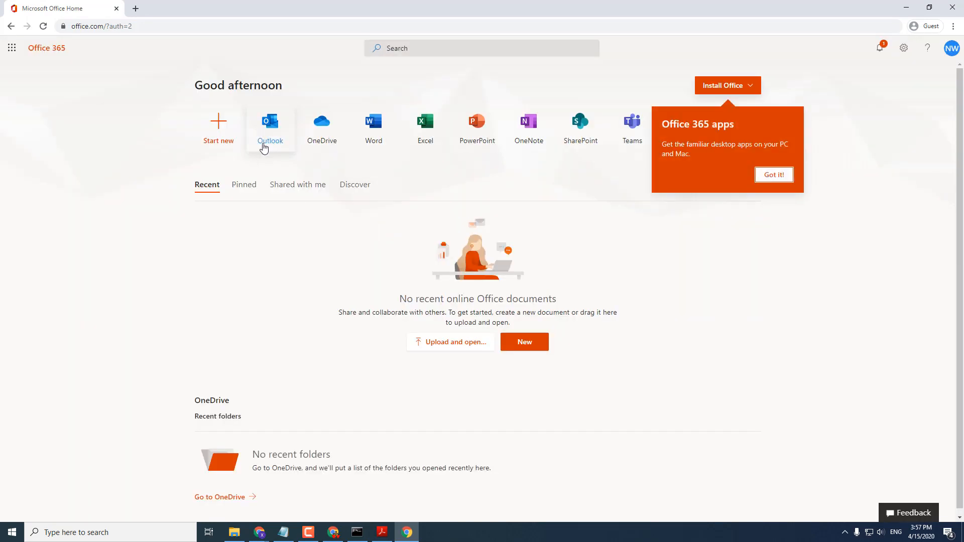
{"action": "left_click", "coordinate": [269, 124]}
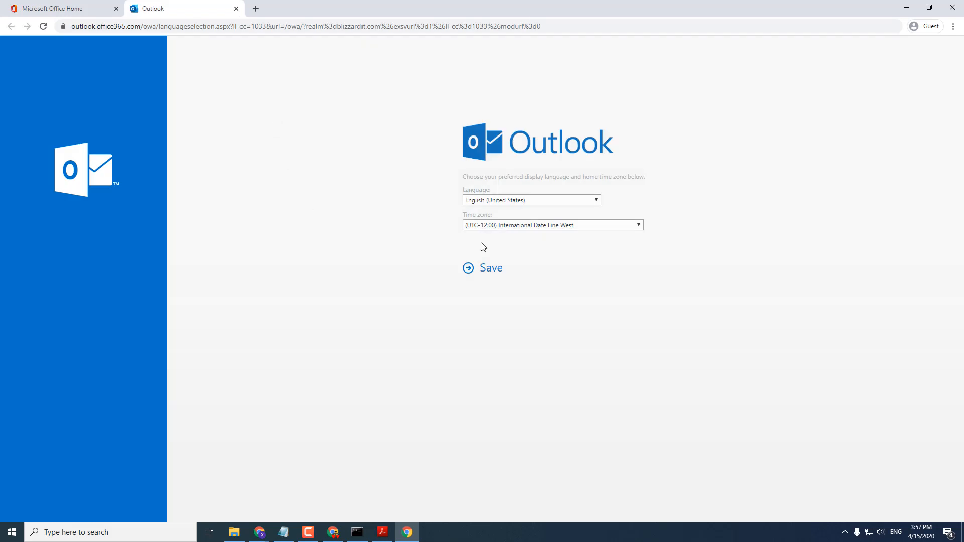
{"action": "left_click", "coordinate": [546, 201]}
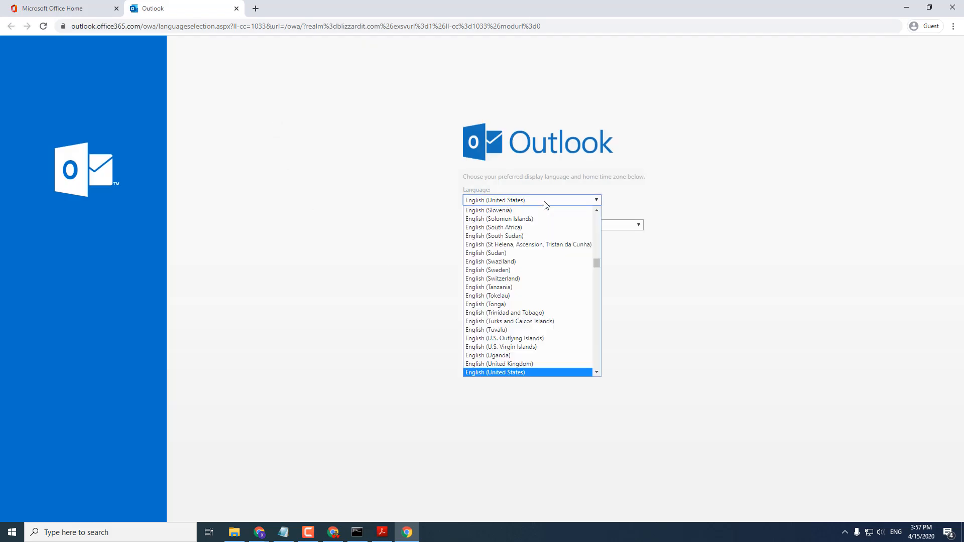
{"action": "scroll", "coordinate": [540, 240], "scroll_direction": "down", "scroll_amount": 2}
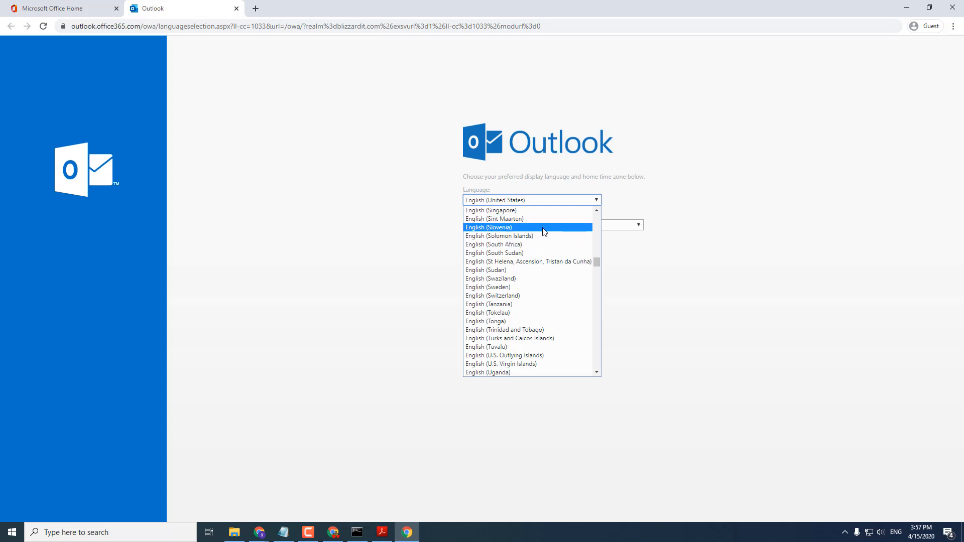
{"action": "scroll", "coordinate": [544, 248], "scroll_direction": "up", "scroll_amount": 10}
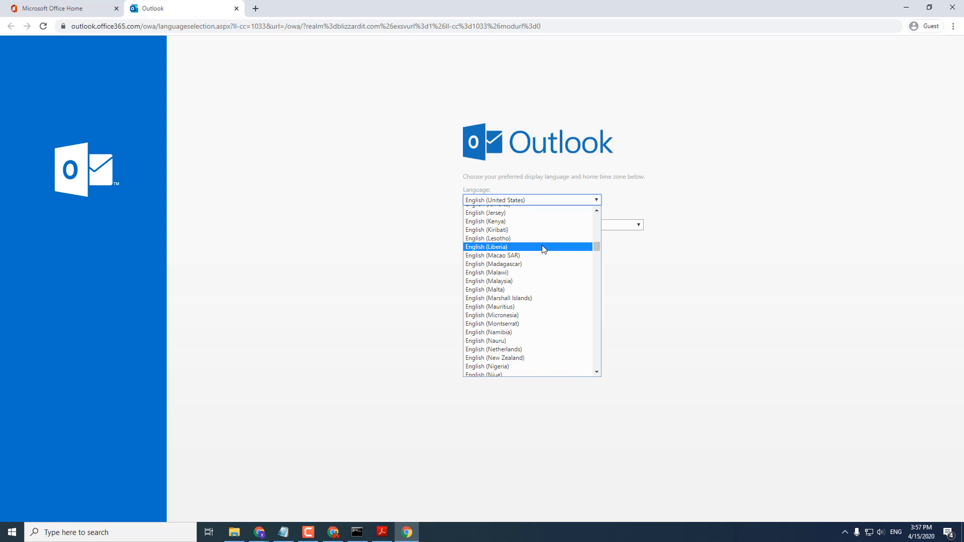
{"action": "scroll", "coordinate": [543, 249], "scroll_direction": "up", "scroll_amount": 5}
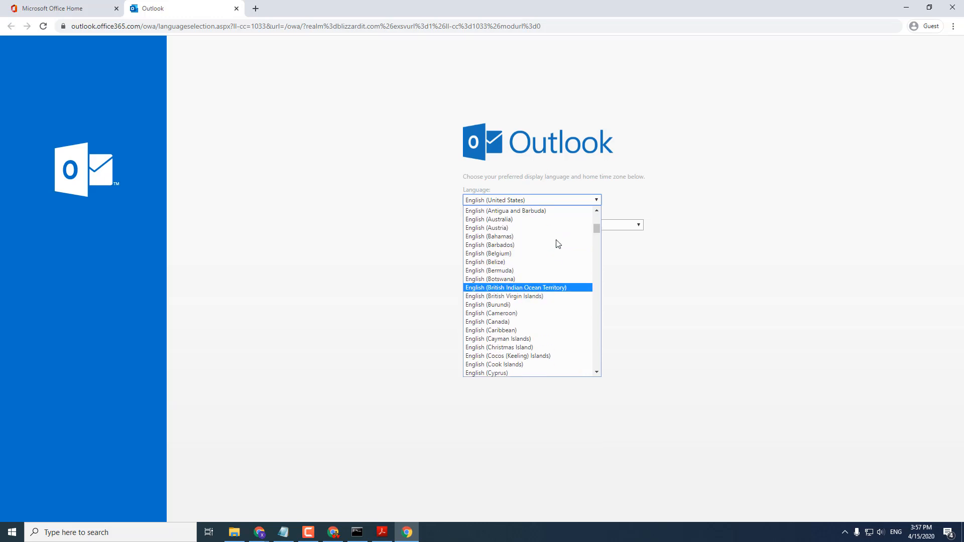
{"action": "left_click", "coordinate": [516, 273]}
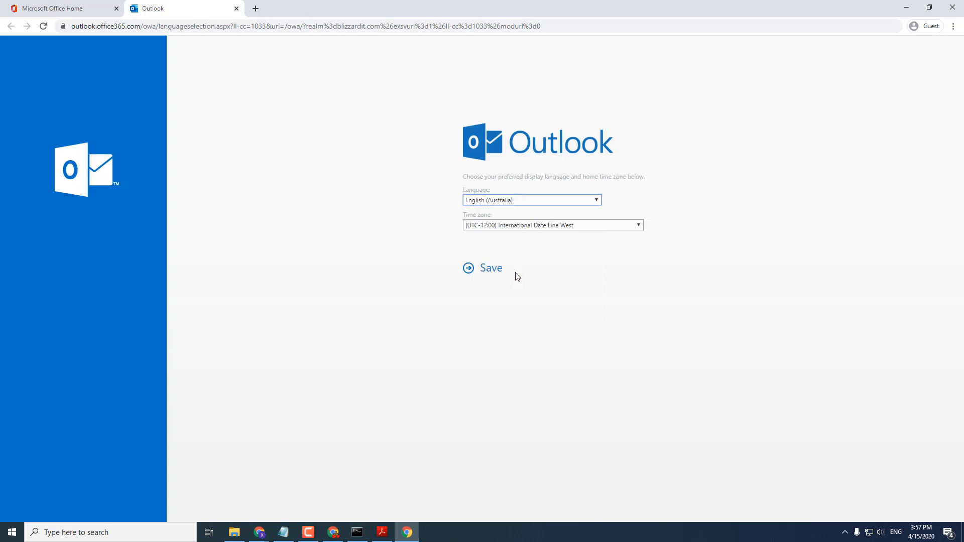
{"action": "left_click", "coordinate": [534, 227]}
{"action": "scroll", "coordinate": [570, 311], "scroll_direction": "down", "scroll_amount": 15}
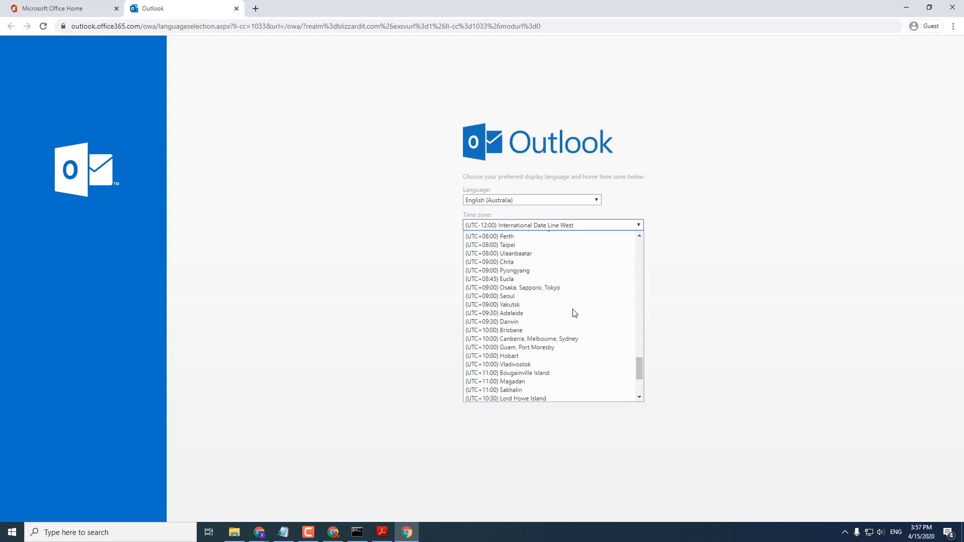
{"action": "left_click", "coordinate": [515, 329]}
{"action": "left_click", "coordinate": [490, 275]}
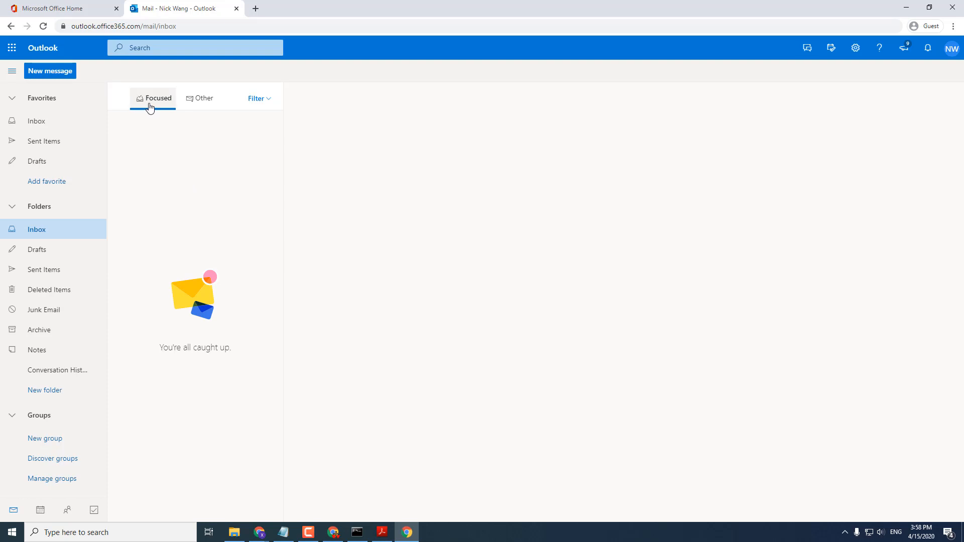
- Send an email with subject 'test' to the suggested contact, then open the 'Received it.' reply
{"action": "left_click", "coordinate": [58, 73]}
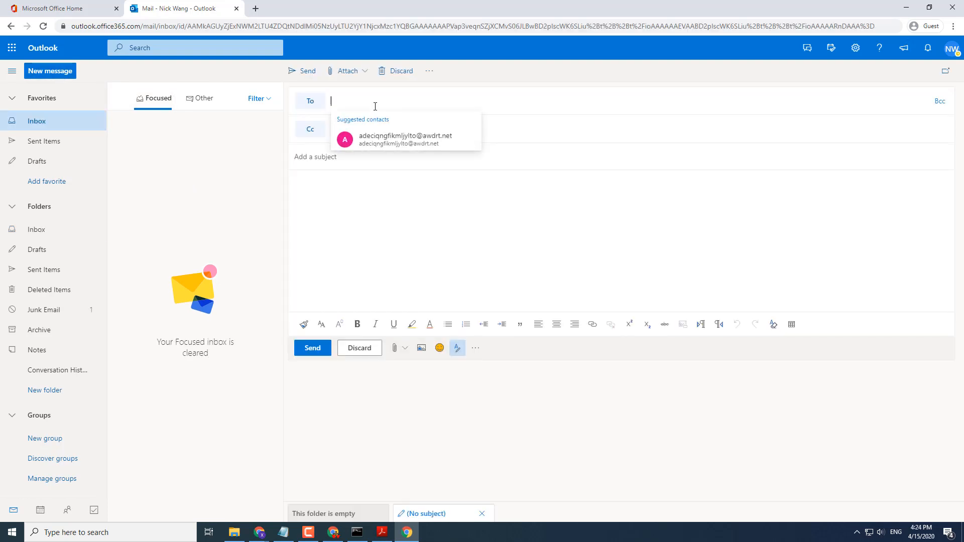
{"action": "left_click", "coordinate": [385, 140]}
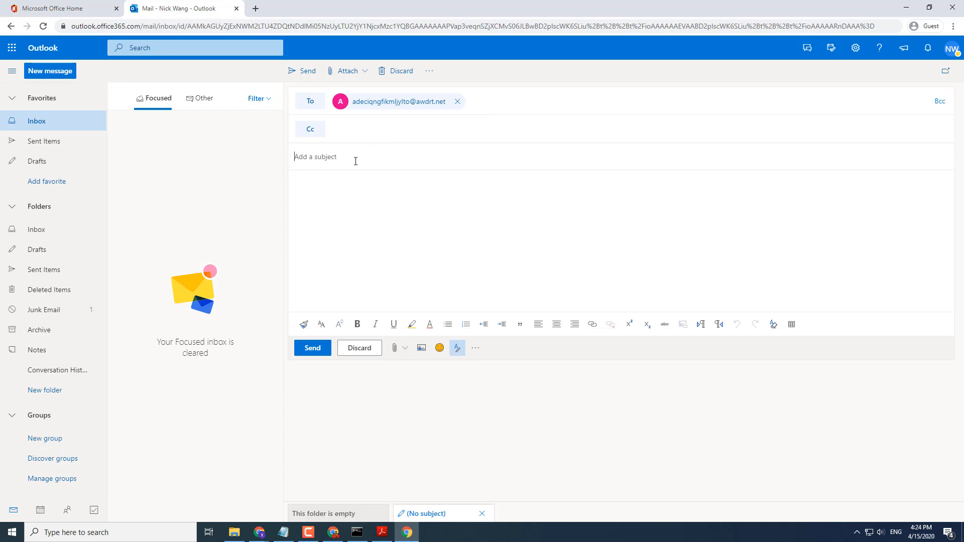
{"action": "type", "text": "test"}
{"action": "left_click", "coordinate": [314, 351]}
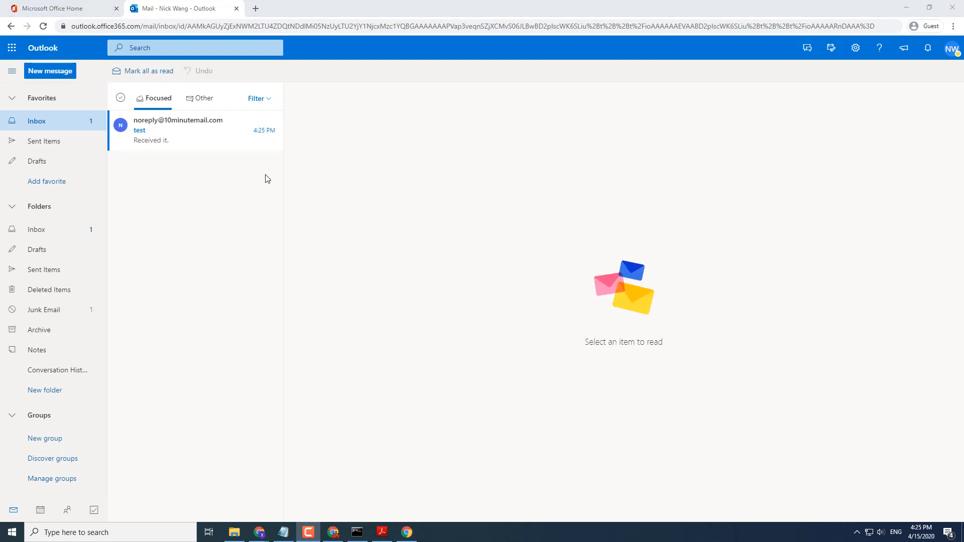
{"action": "left_click", "coordinate": [166, 201]}
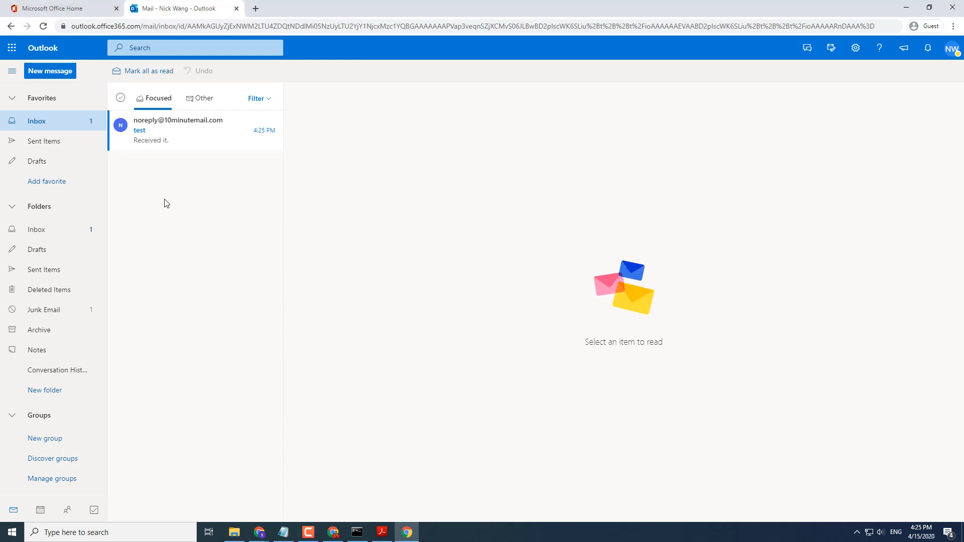
{"action": "left_click", "coordinate": [153, 131]}
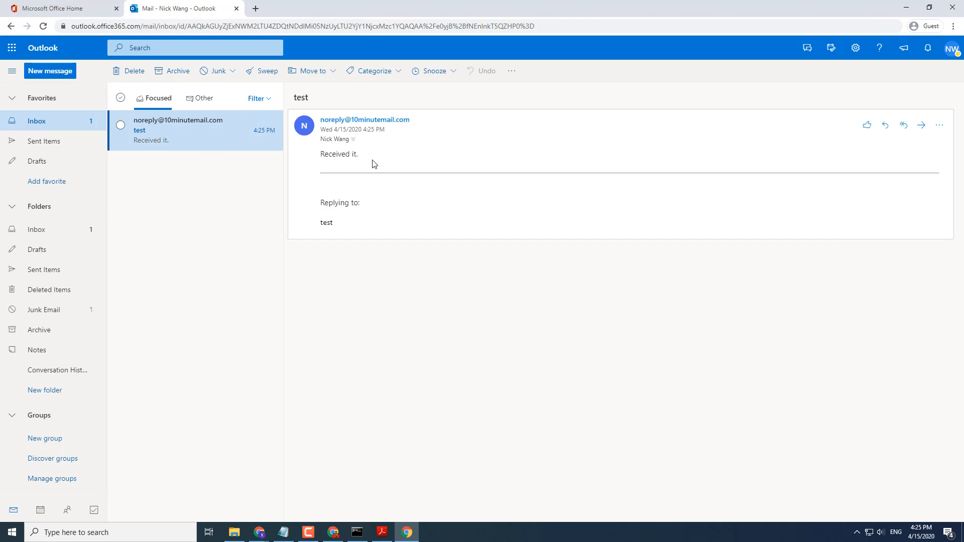